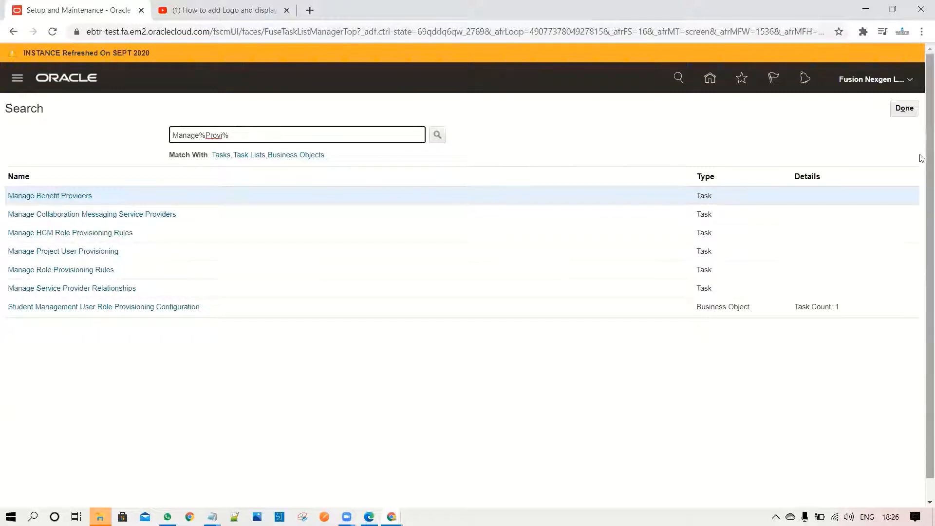
# Reopen the Setup and Maintenance work area and go to its task search page
pyautogui.click(914, 83)
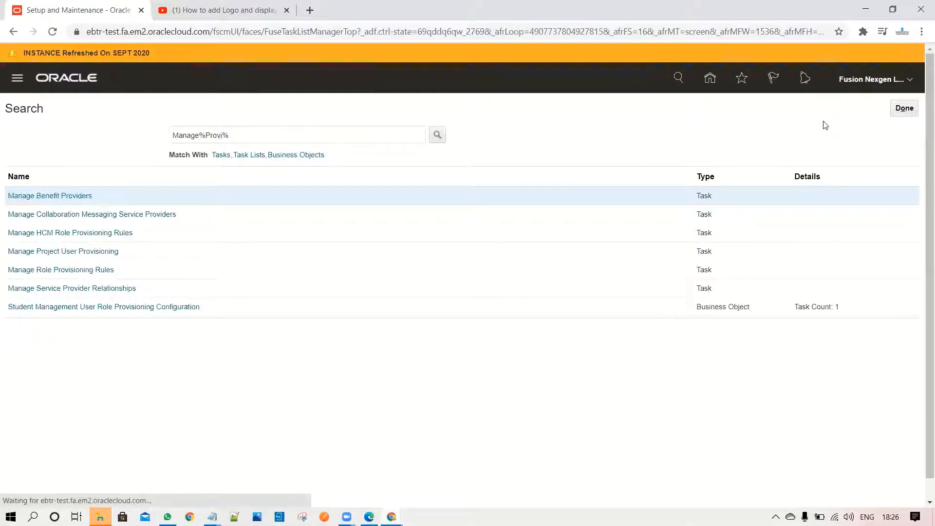
pyautogui.click(683, 274)
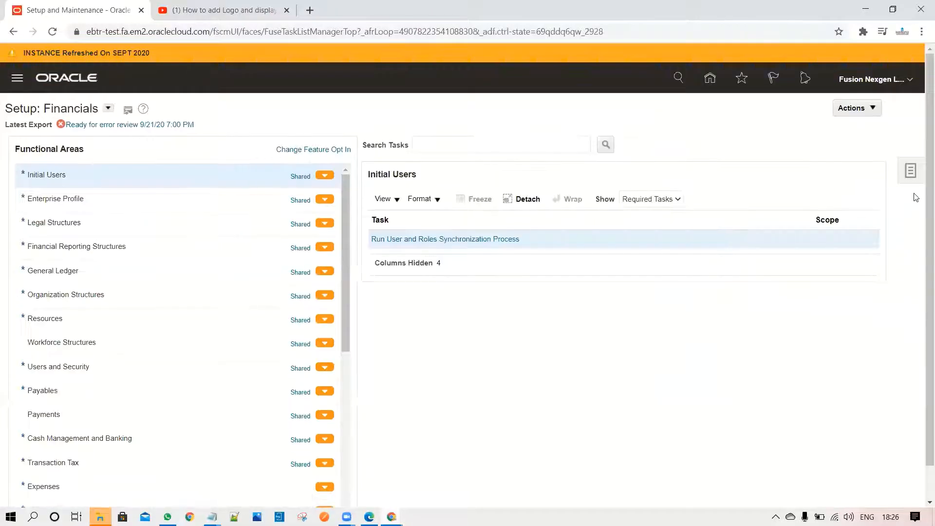
pyautogui.click(910, 171)
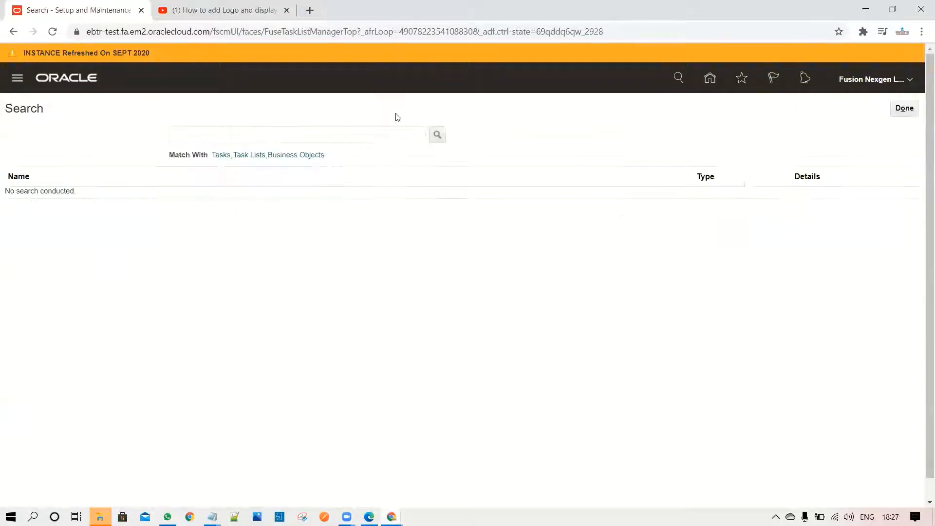
# Search the setup tasks for Manage%Provi% and open the Manage HCM Role Provisioning Rules task
pyautogui.click(349, 139)
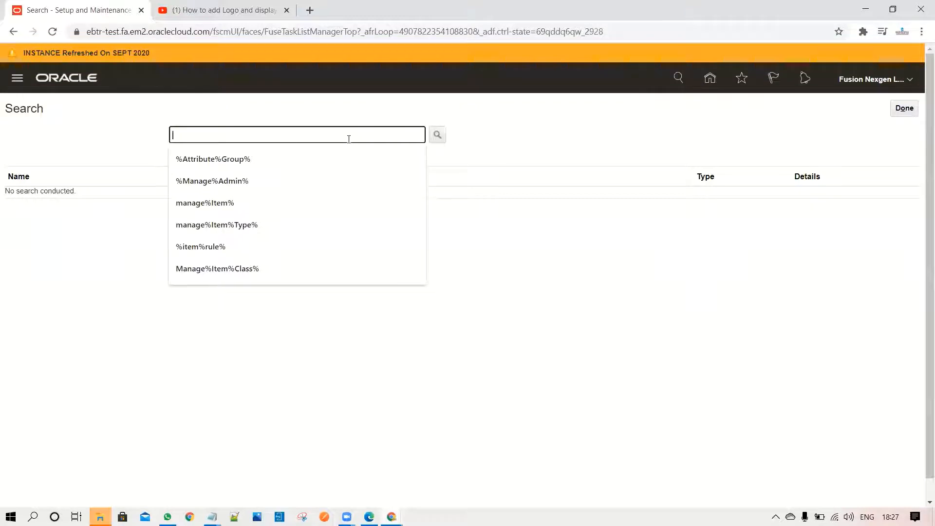
pyautogui.write('Manage%Pro')
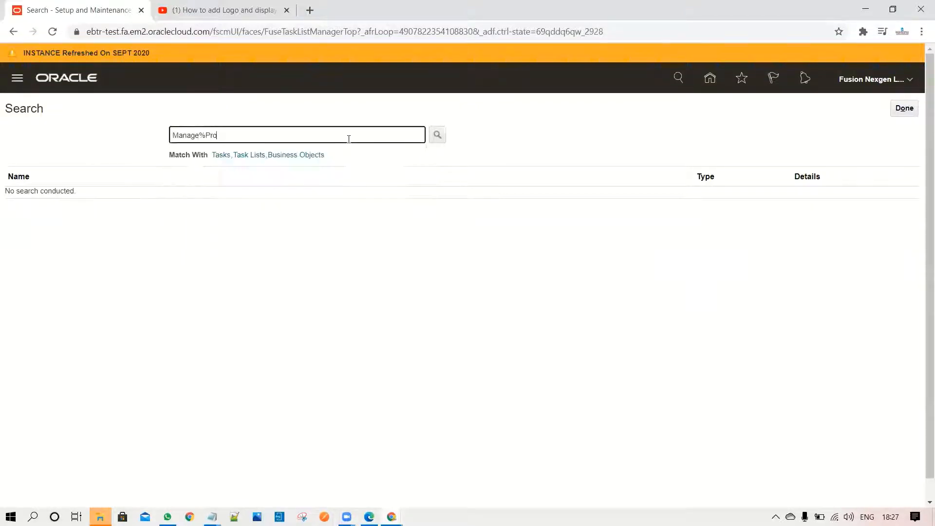
pyautogui.write('vi%')
pyautogui.press('Return')
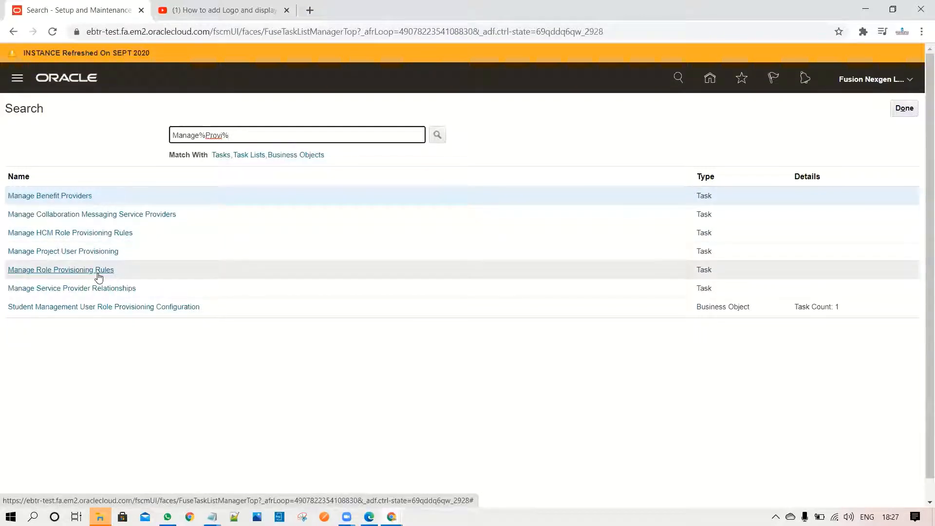
pyautogui.click(82, 238)
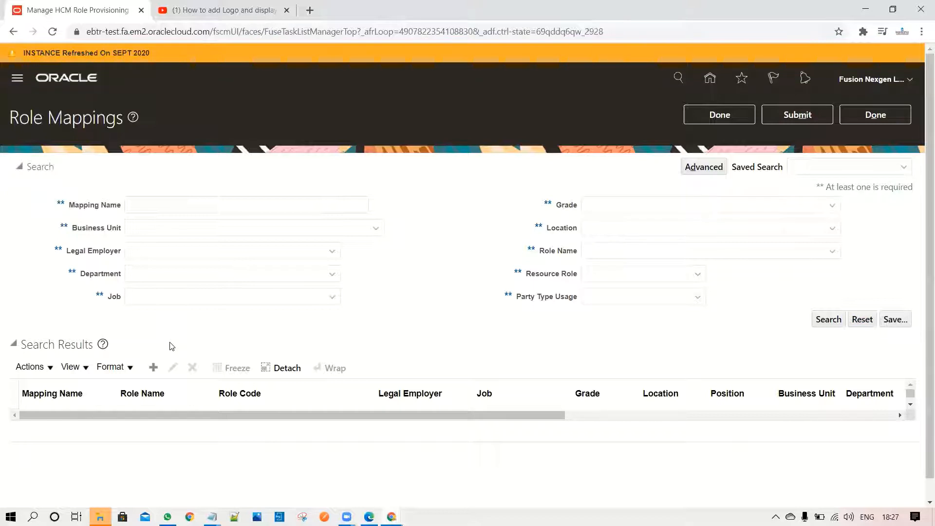
# Start a new role mapping named TEST and dismiss the chat notifications
pyautogui.click(153, 368)
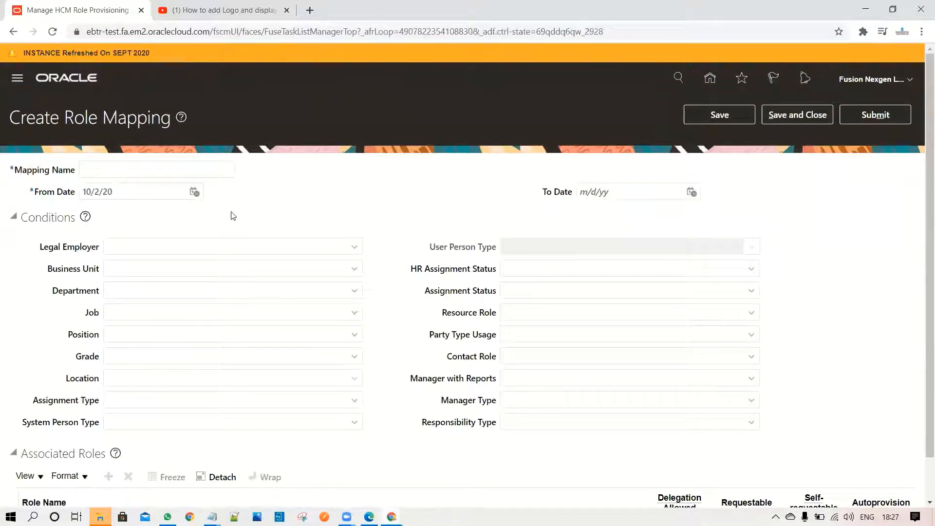
pyautogui.click(214, 169)
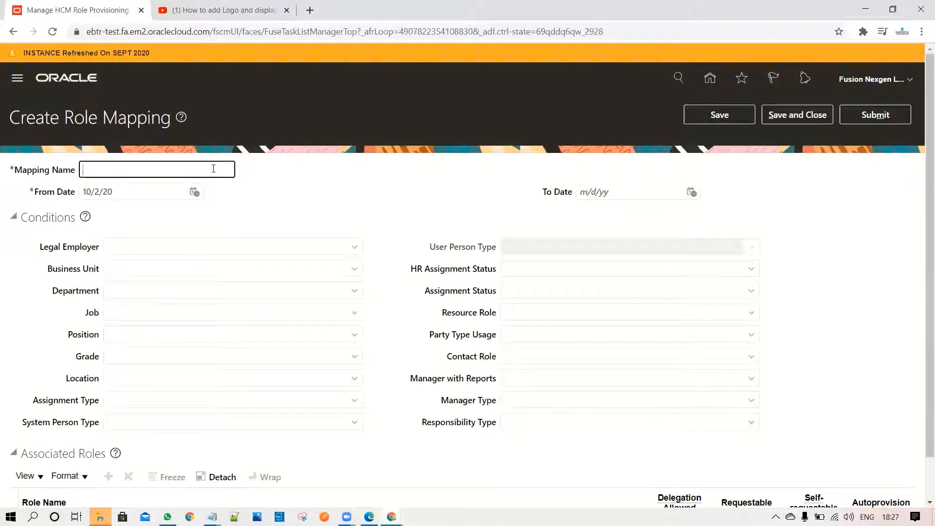
pyautogui.write('TEST')
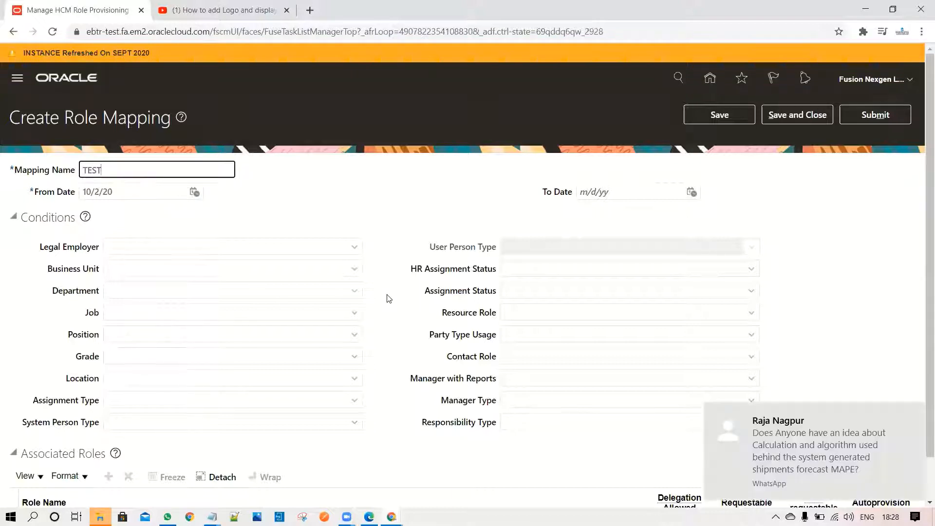
pyautogui.click(914, 415)
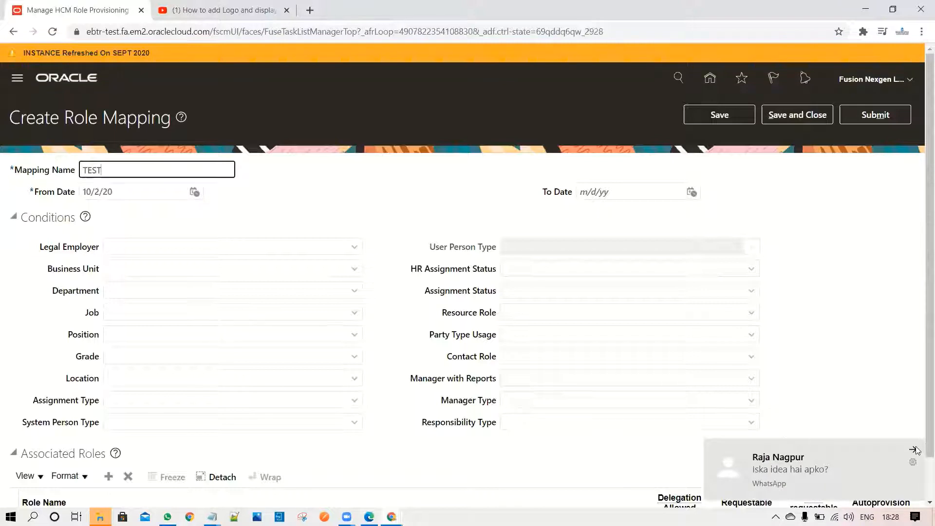
pyautogui.click(919, 447)
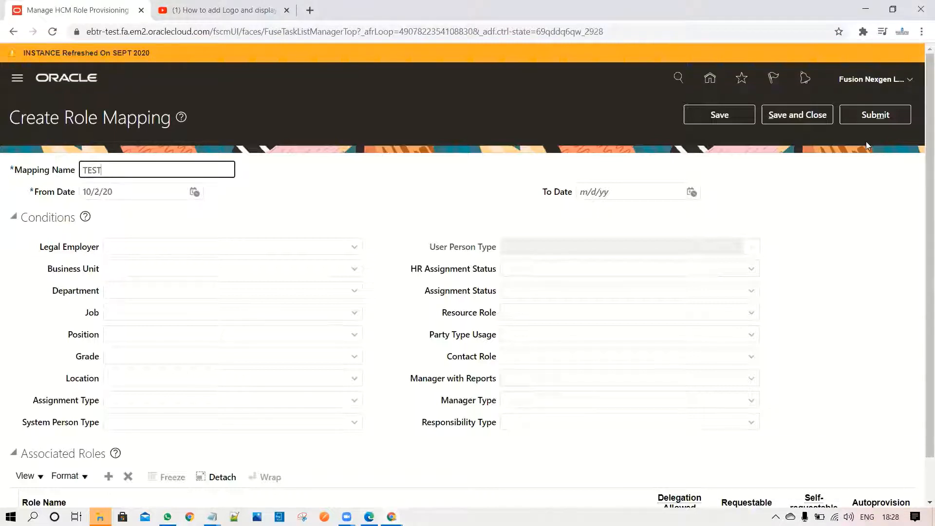
# Set the Legal Employer condition to AQUA LEGAL by searching for Aq
pyautogui.scroll(-1, 866, 142)
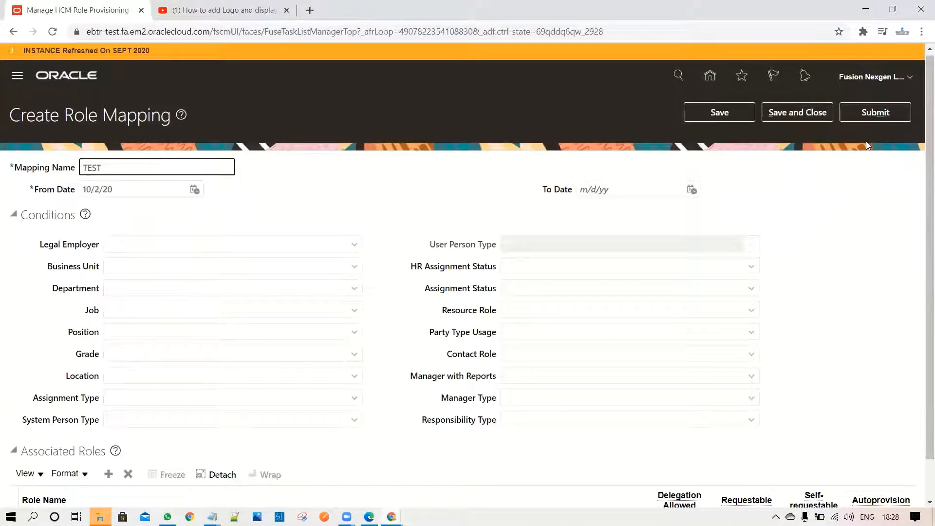
pyautogui.press('Tab')
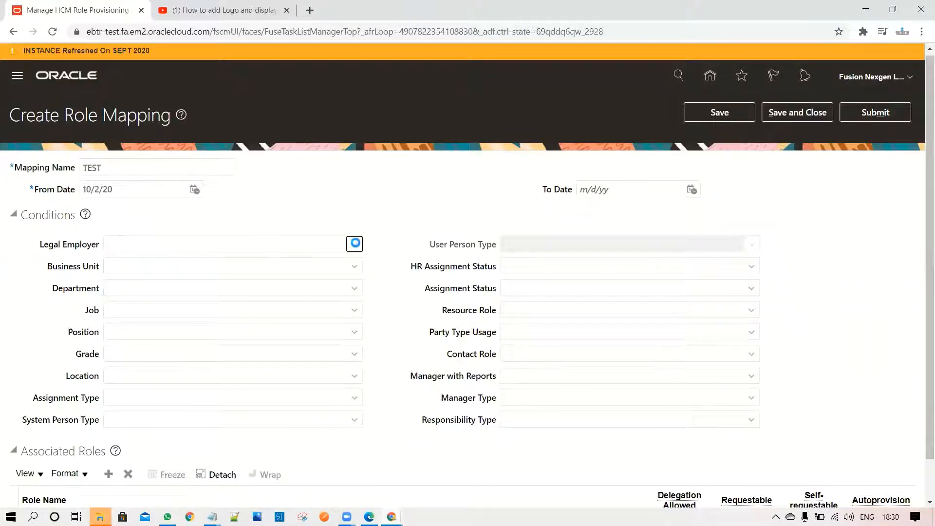
pyautogui.click(355, 245)
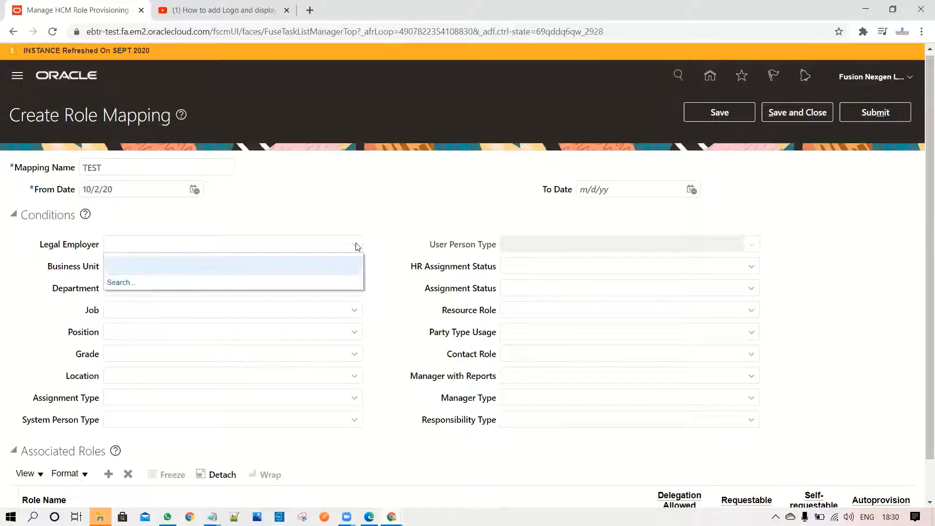
pyautogui.click(119, 283)
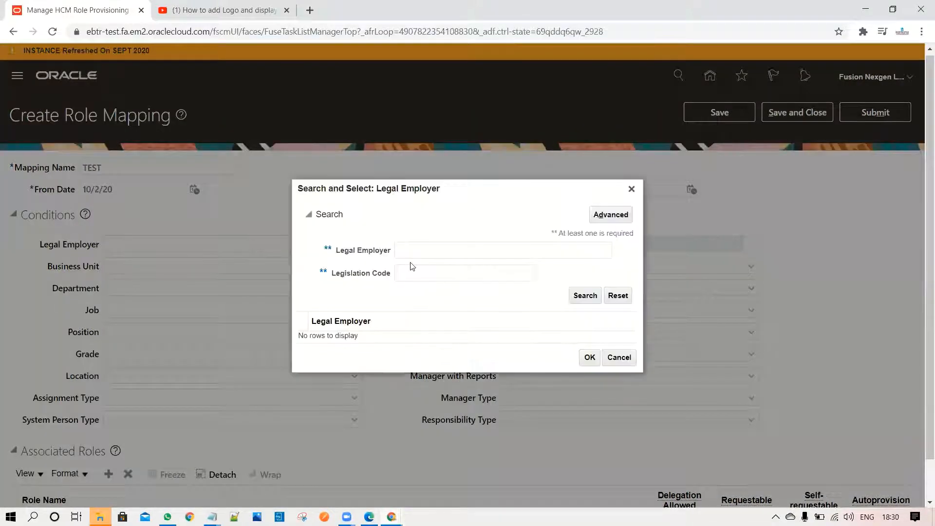
pyautogui.click(424, 250)
pyautogui.write('Aq')
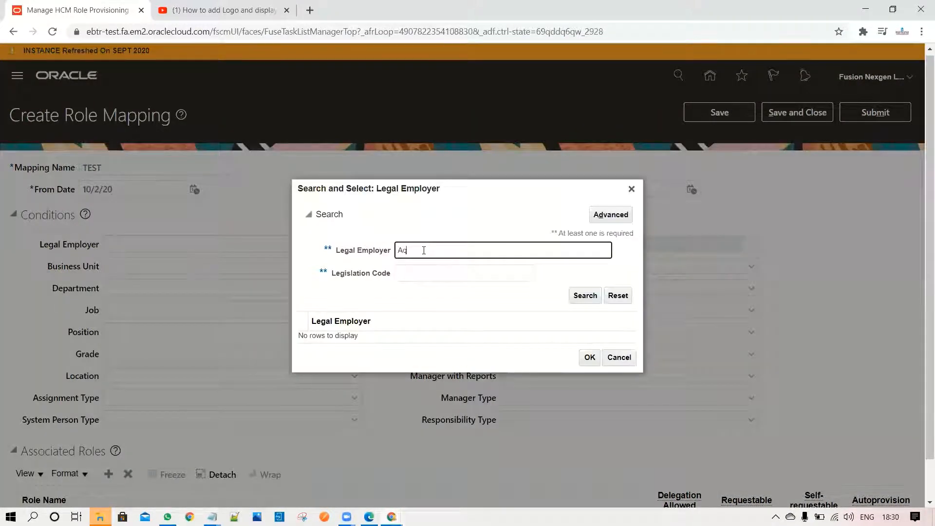
pyautogui.press('Return')
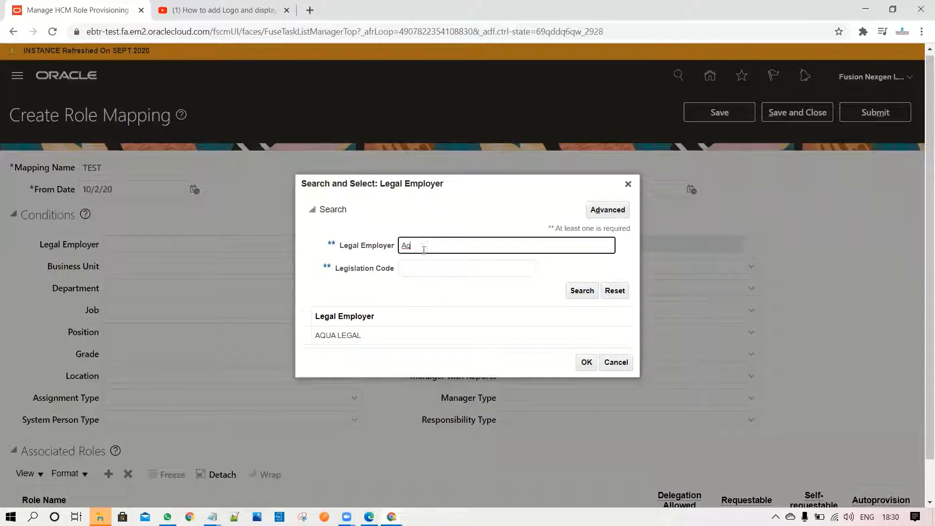
pyautogui.click(383, 336)
pyautogui.click(587, 363)
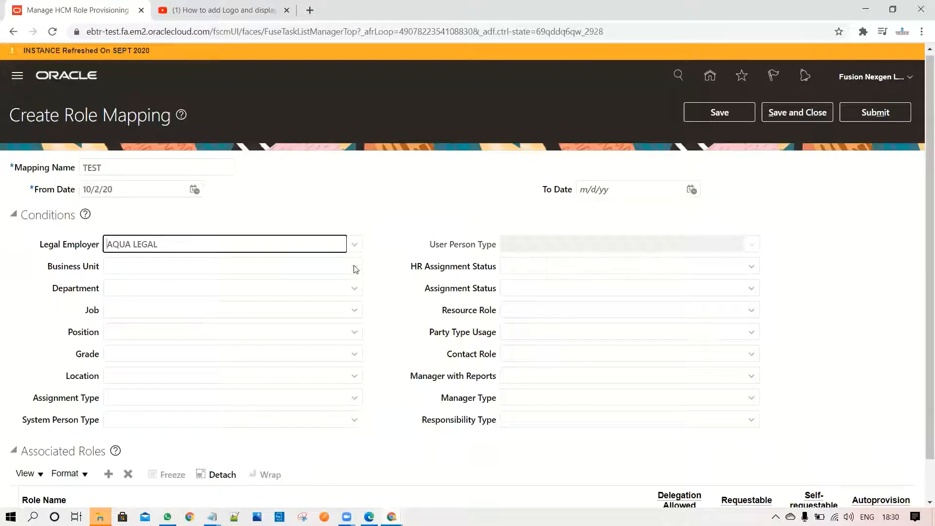
# Set the Business Unit condition to AQUA PUNE BU by searching for AQ
pyautogui.click(354, 266)
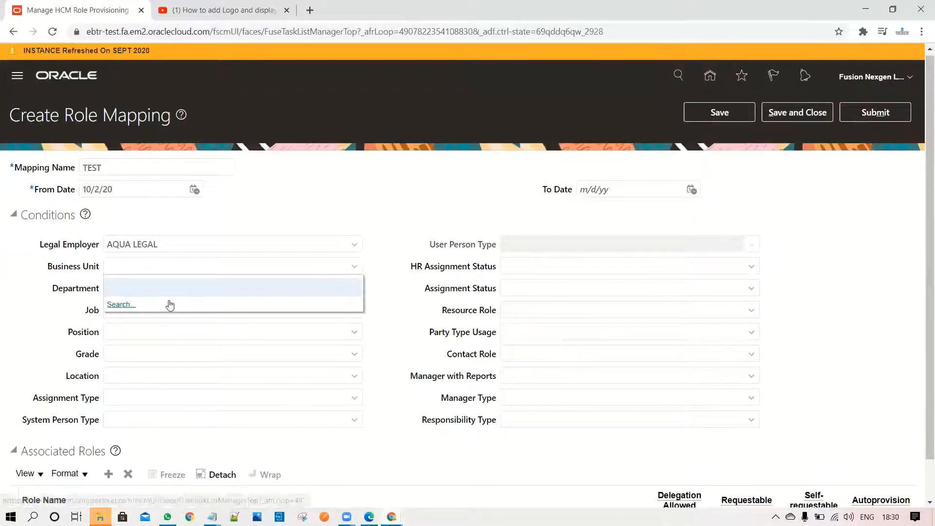
pyautogui.click(122, 305)
pyautogui.click(454, 259)
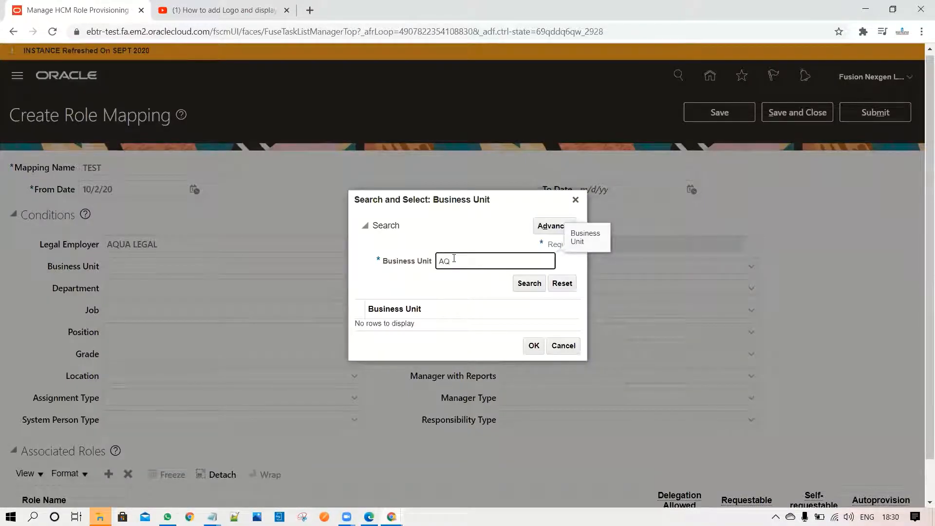
pyautogui.press('Return')
pyautogui.click(423, 322)
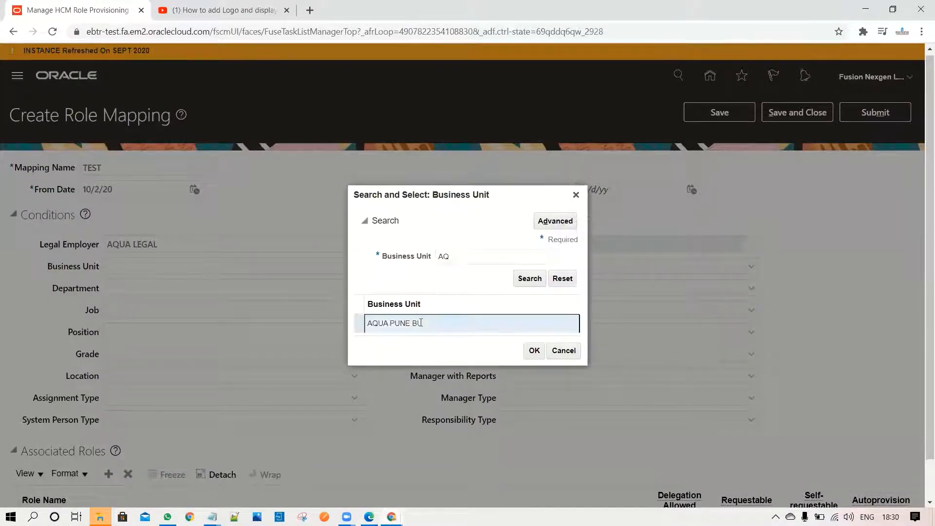
pyautogui.click(534, 350)
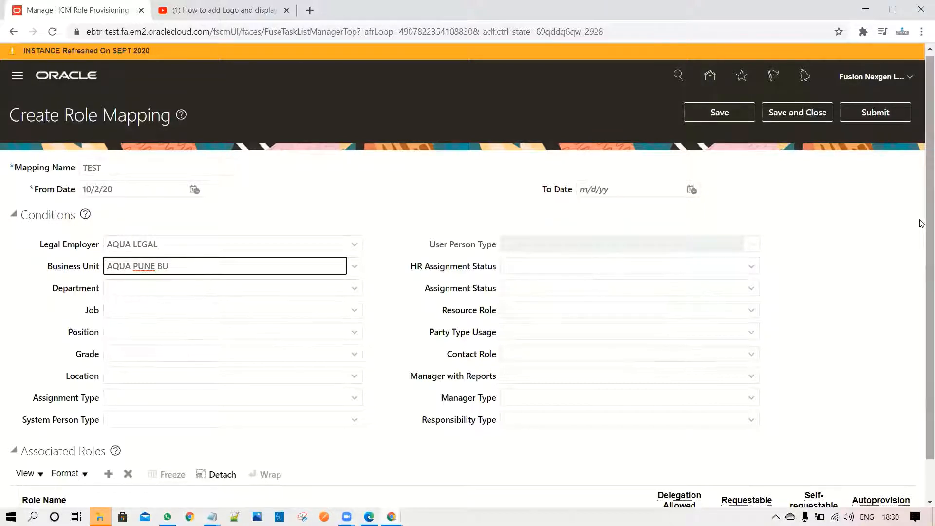
# Add an associated role by searching for Shi and choosing Shipping Agent with code ORA_WSH_SHIPPING_AGENT_JOB
pyautogui.scroll(-2, 922, 292)
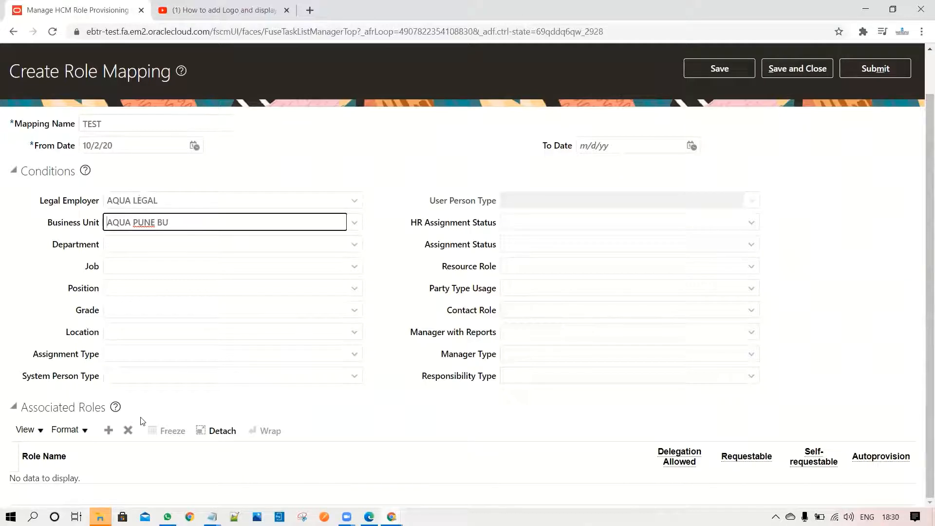
pyautogui.click(108, 433)
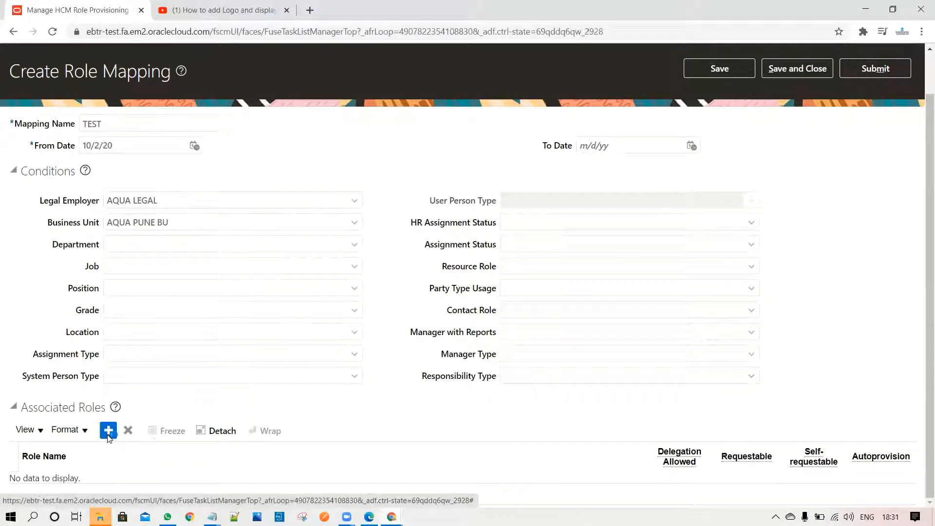
pyautogui.scroll(-1, 922, 306)
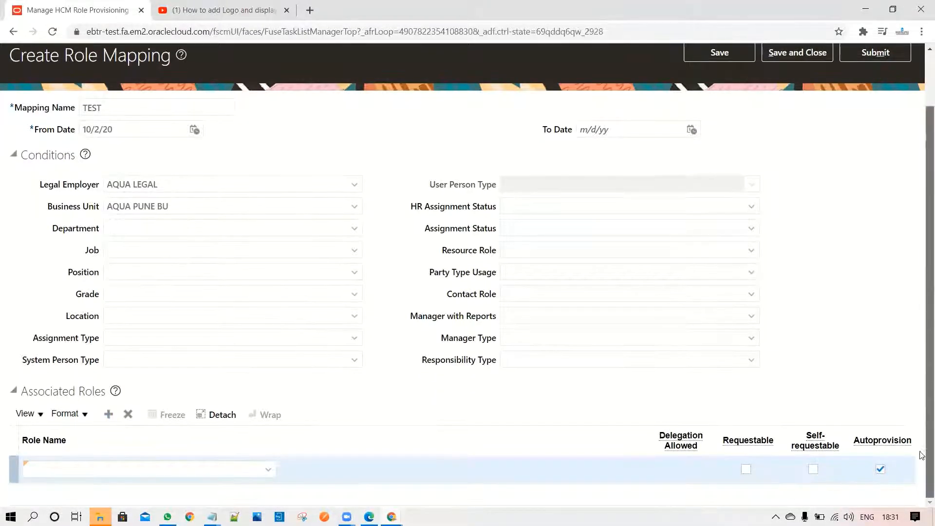
pyautogui.click(268, 470)
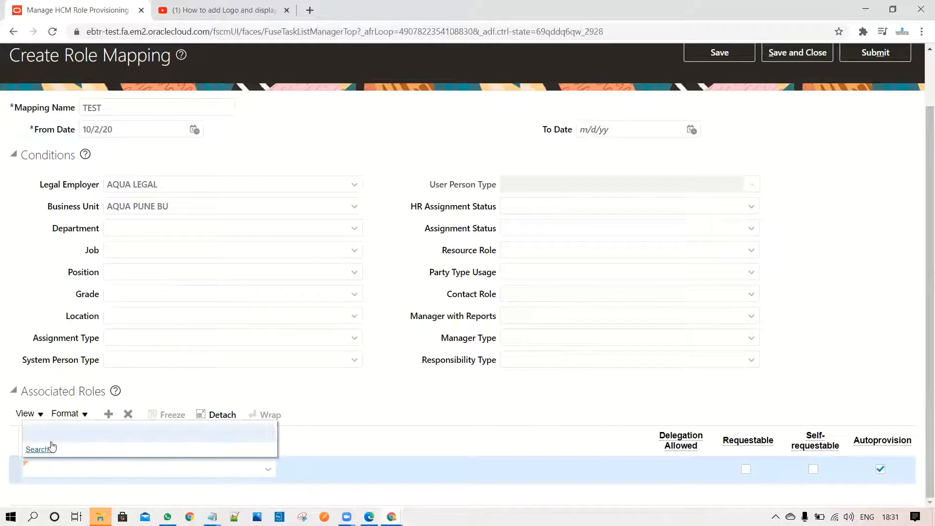
pyautogui.click(49, 451)
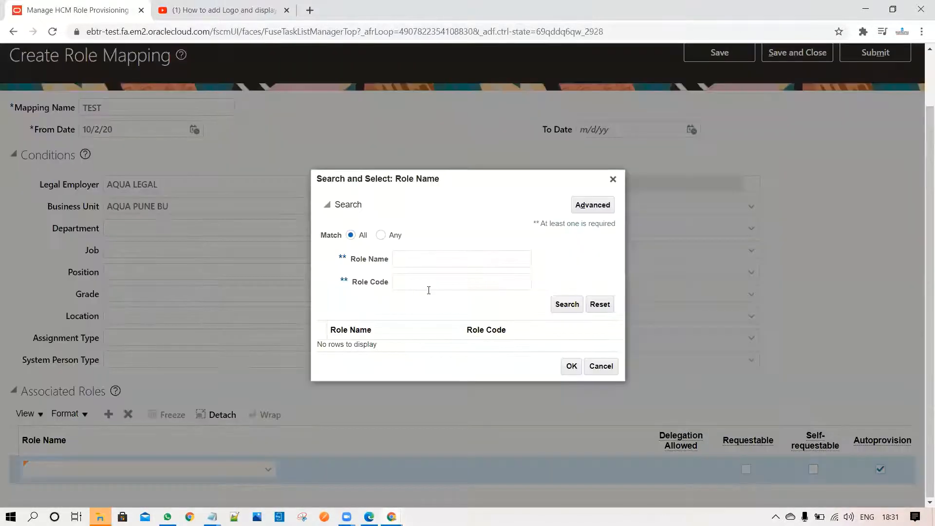
pyautogui.click(459, 254)
pyautogui.write('Shi')
pyautogui.press('Return')
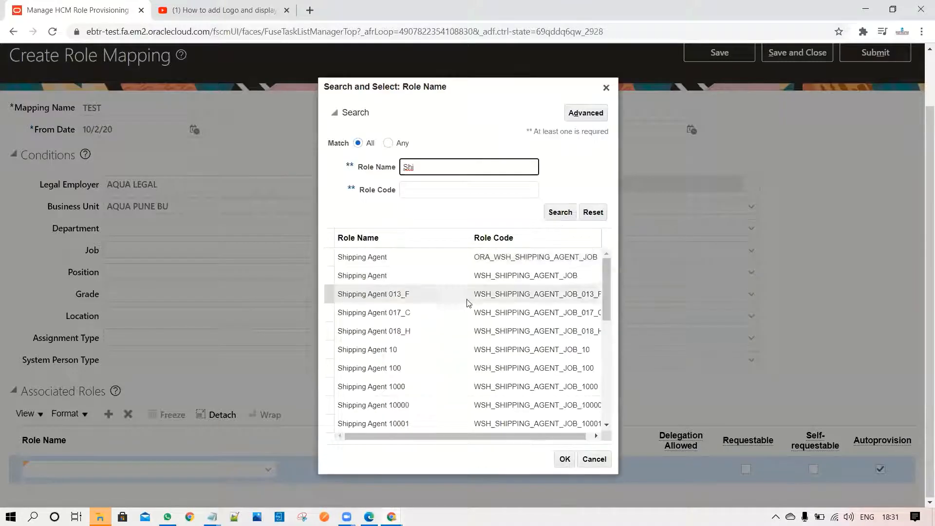
pyautogui.click(403, 261)
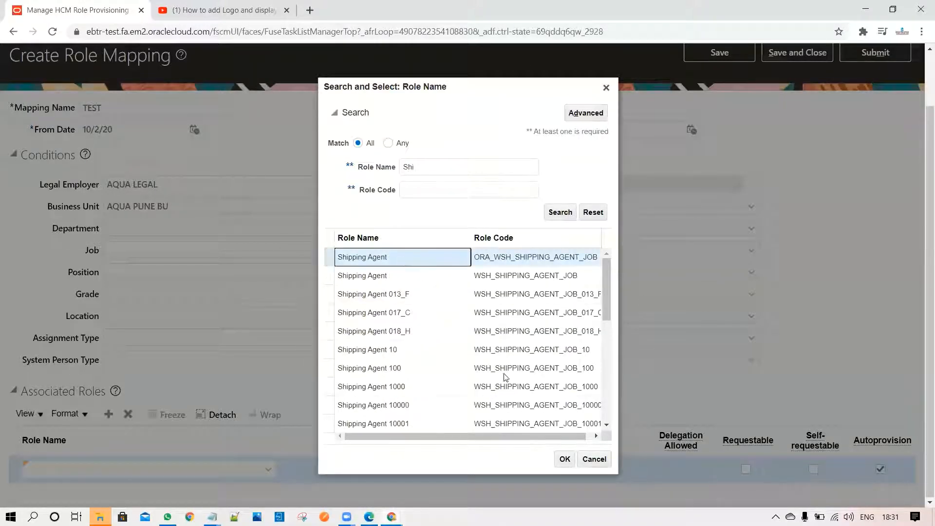
pyautogui.click(564, 458)
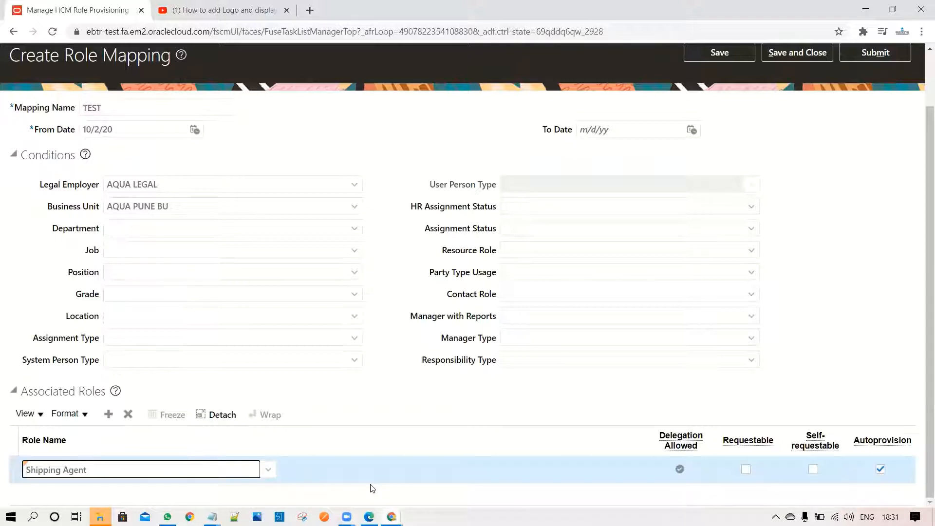
# Add another associated role by searching for Rece and choosing Receiving Agent with code ORA_RCV_RECEIVING_AGENT_JOB
pyautogui.click(108, 414)
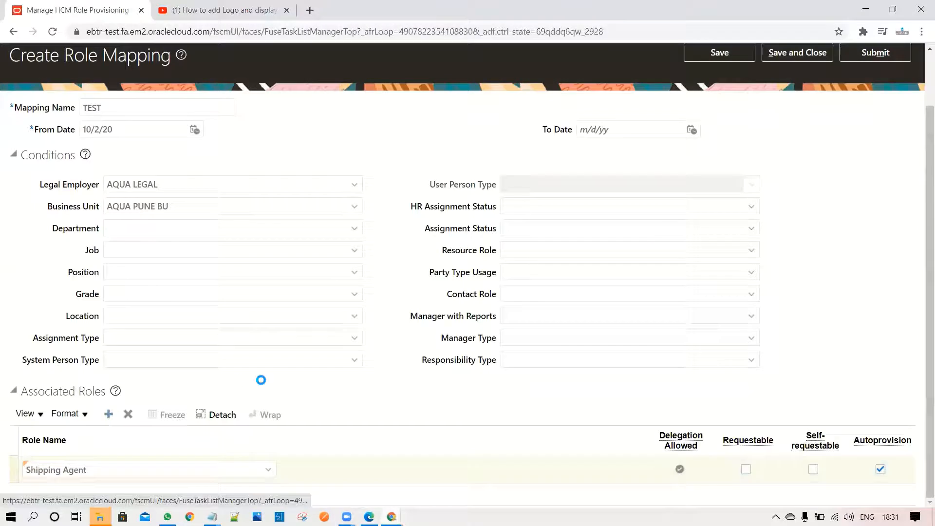
pyautogui.click(211, 470)
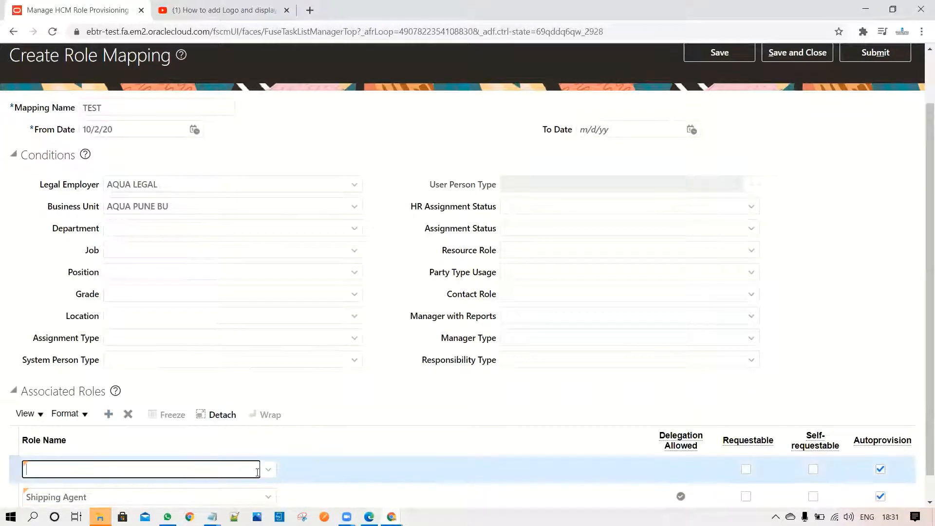
pyautogui.click(268, 469)
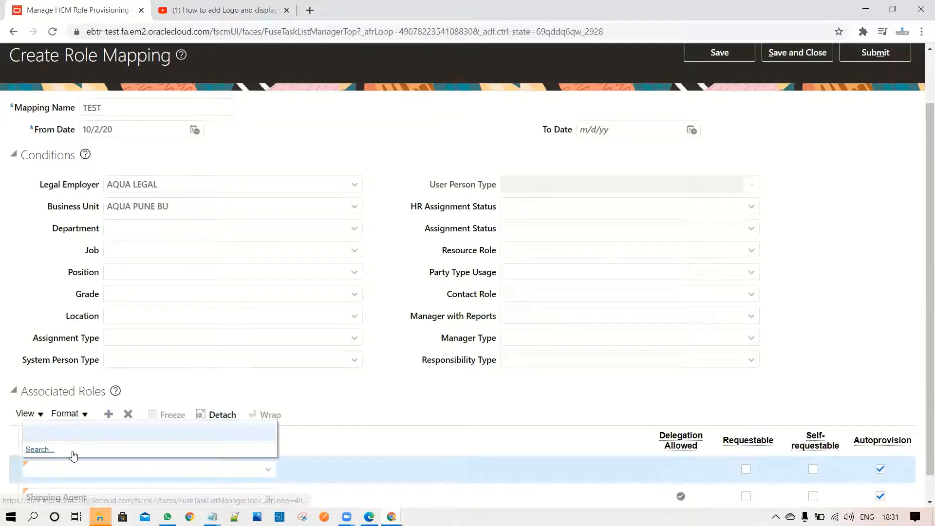
pyautogui.click(46, 451)
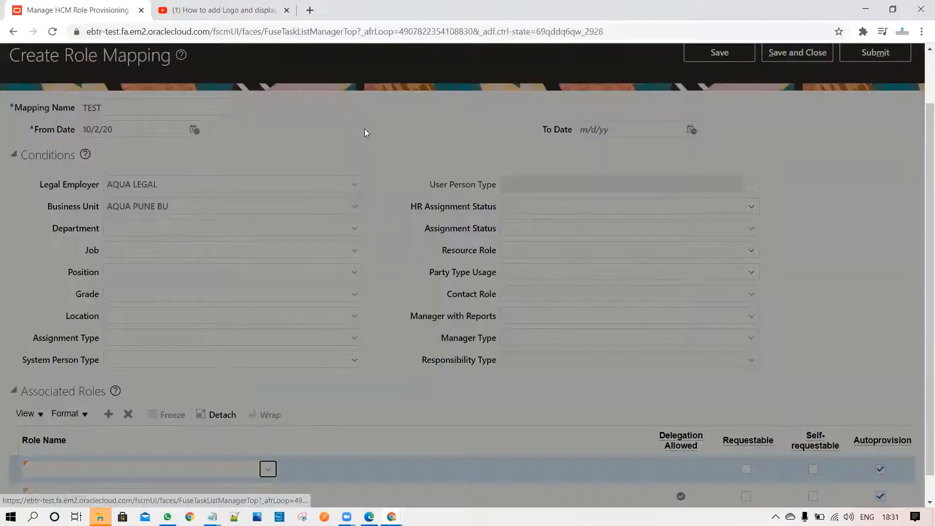
pyautogui.click(427, 254)
pyautogui.write('Rece')
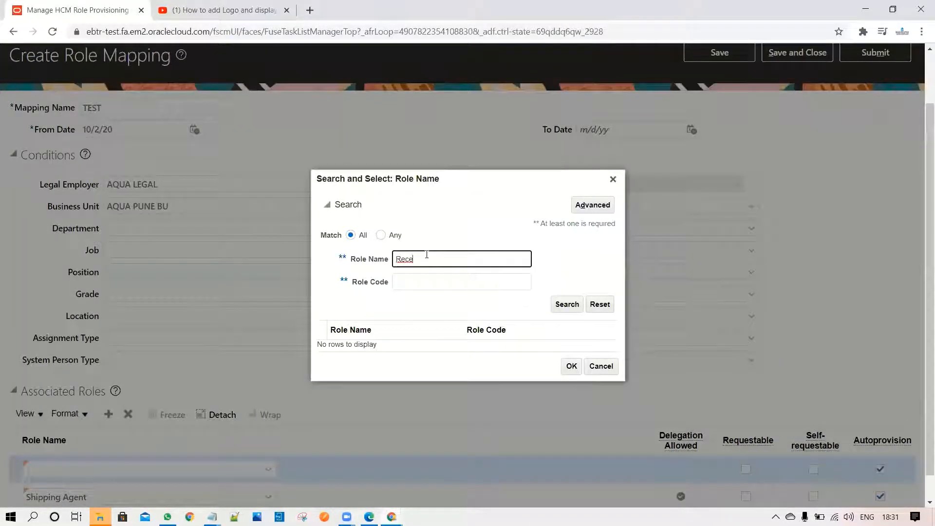
pyautogui.press('Return')
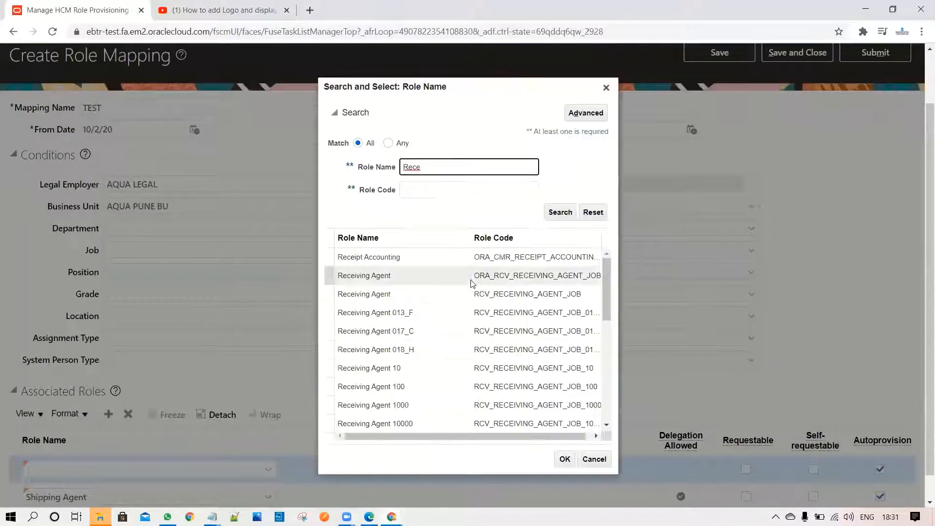
pyautogui.click(398, 275)
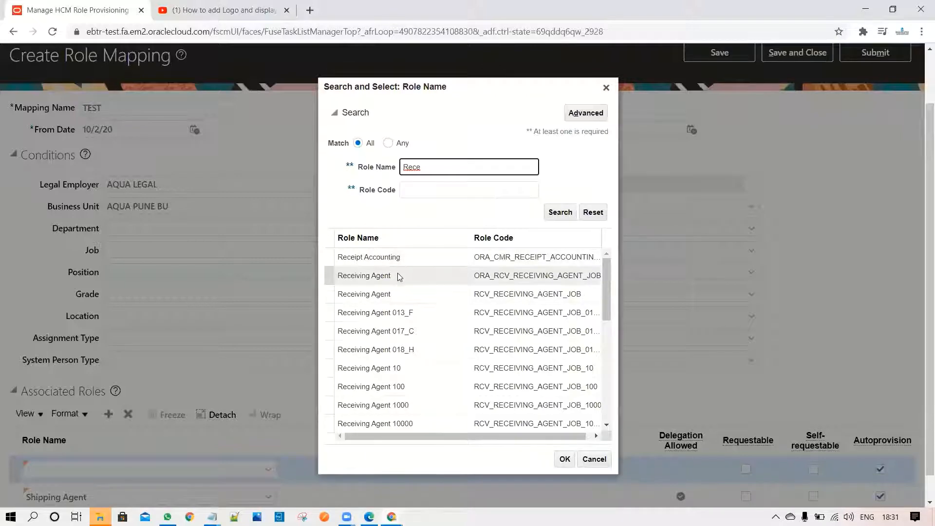
pyautogui.click(565, 459)
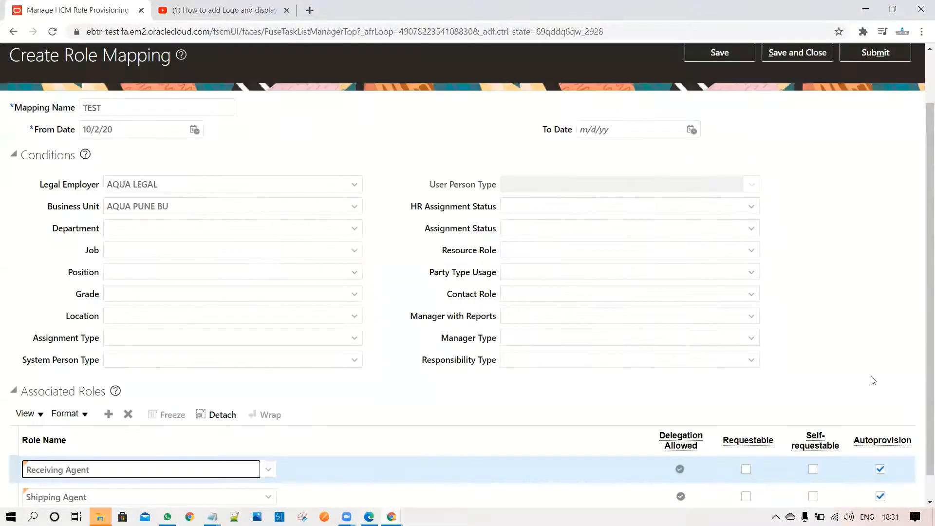
# Save and close the role mapping, acknowledge the confirmation, and leave the Role Mappings page for the setup task search
pyautogui.scroll(-1, 922, 417)
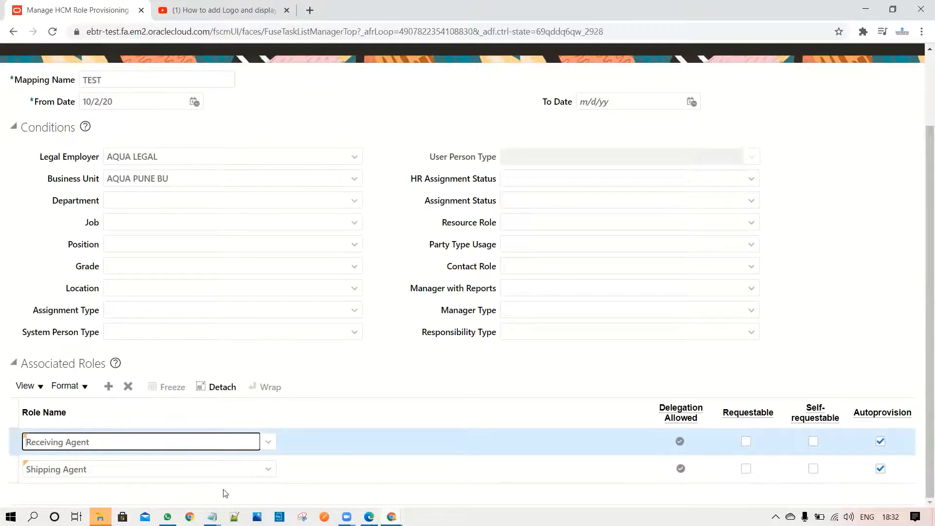
pyautogui.moveTo(922, 348); pyautogui.dragTo(922, 178)
pyautogui.click(813, 116)
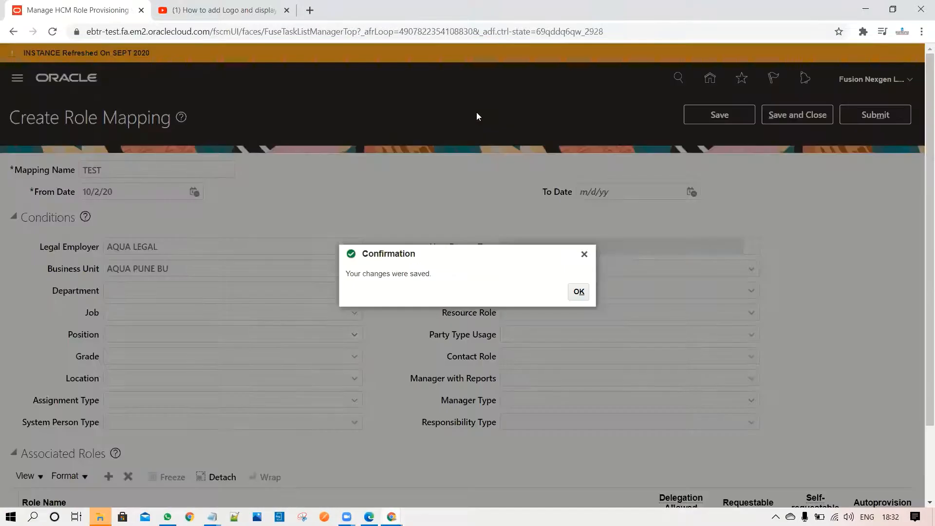
pyautogui.click(580, 292)
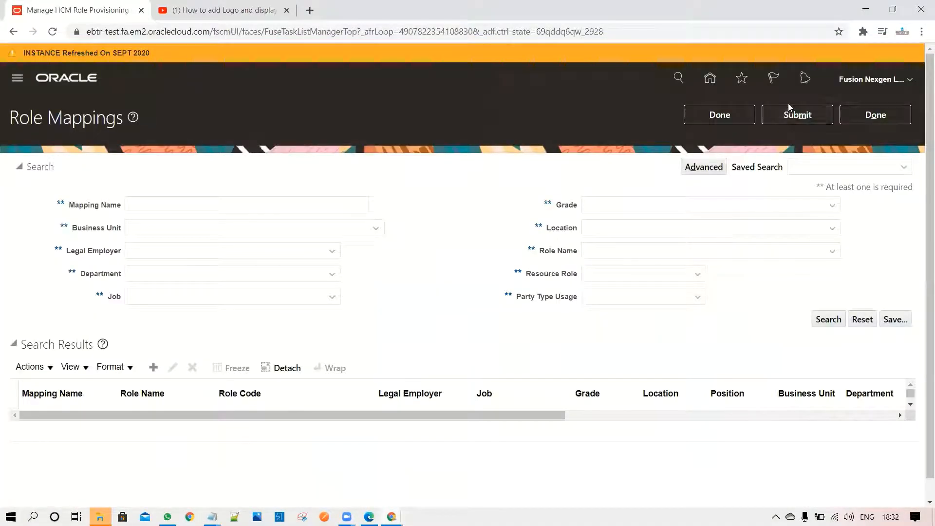
pyautogui.click(867, 119)
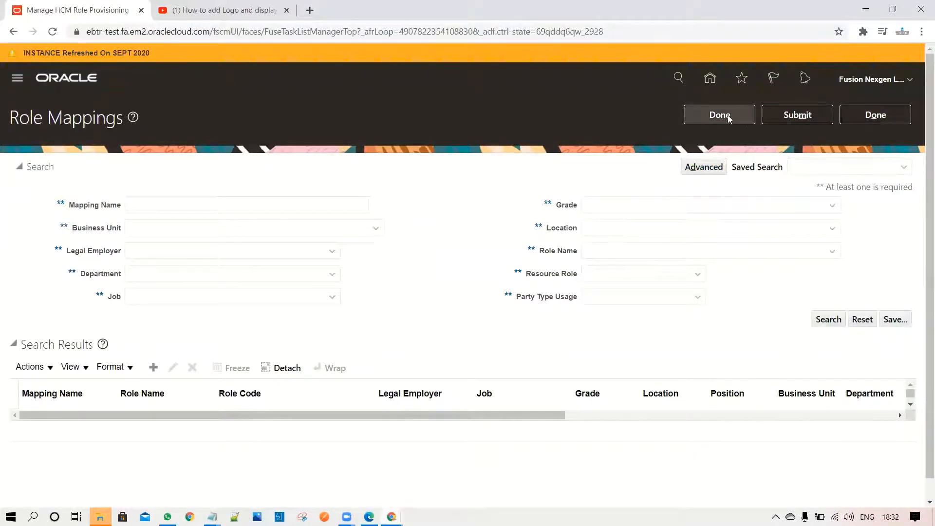
pyautogui.click(743, 118)
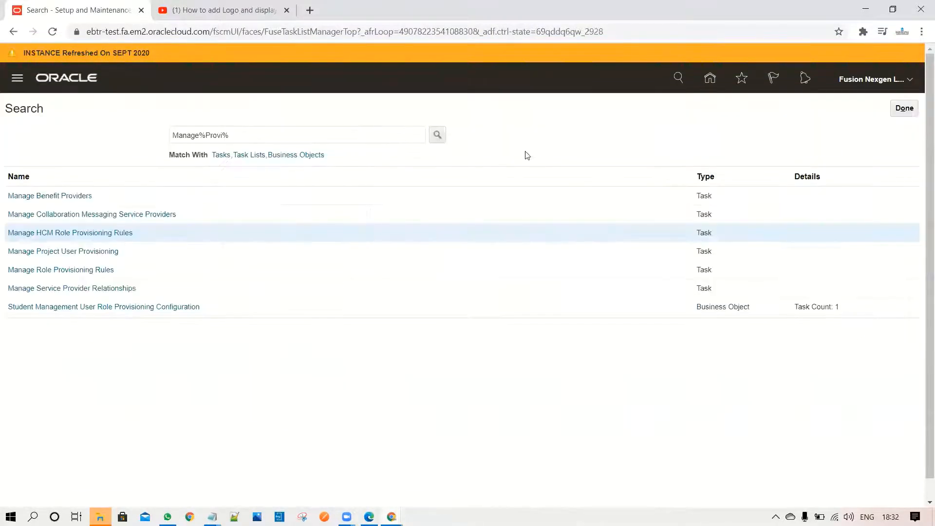
# Search the setup tasks for Manage%User% and open the Manage Users task
pyautogui.click(255, 137)
pyautogui.moveTo(255, 137); pyautogui.dragTo(208, 135)
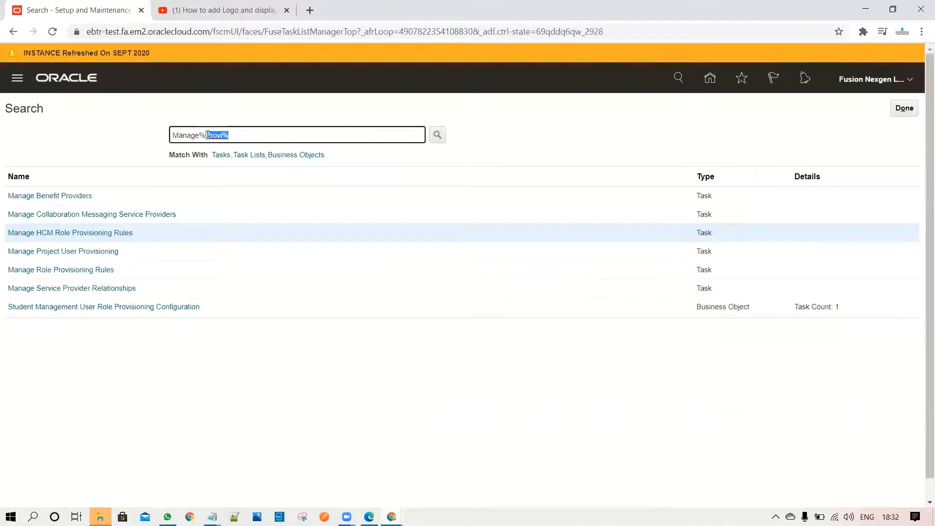
pyautogui.write('User%')
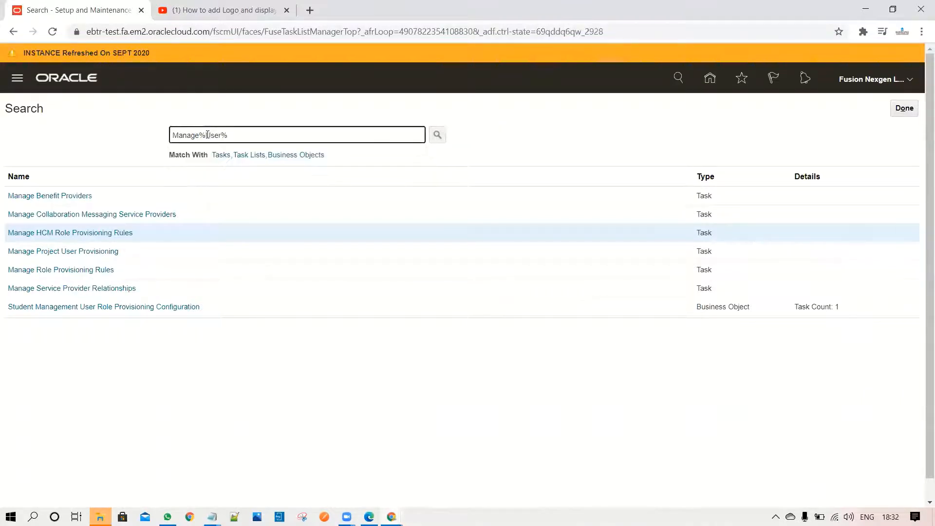
pyautogui.press('Return')
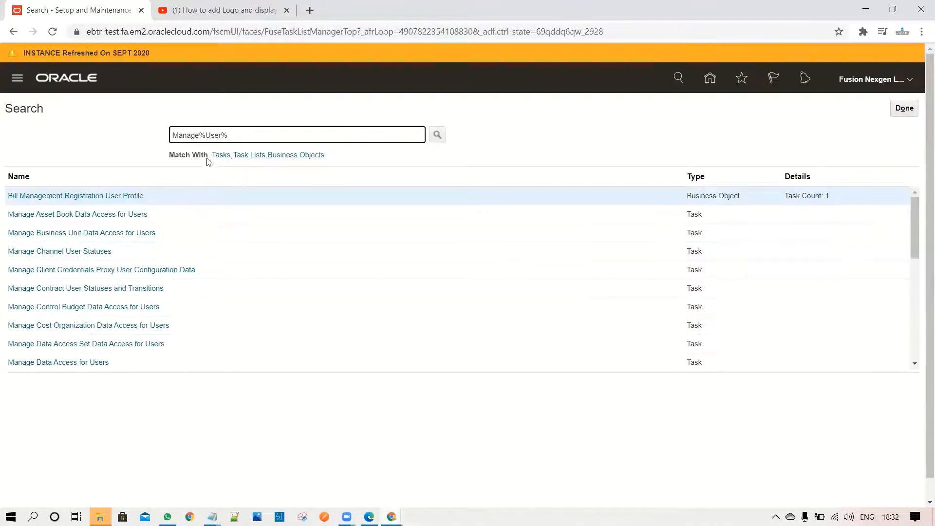
pyautogui.click(172, 233)
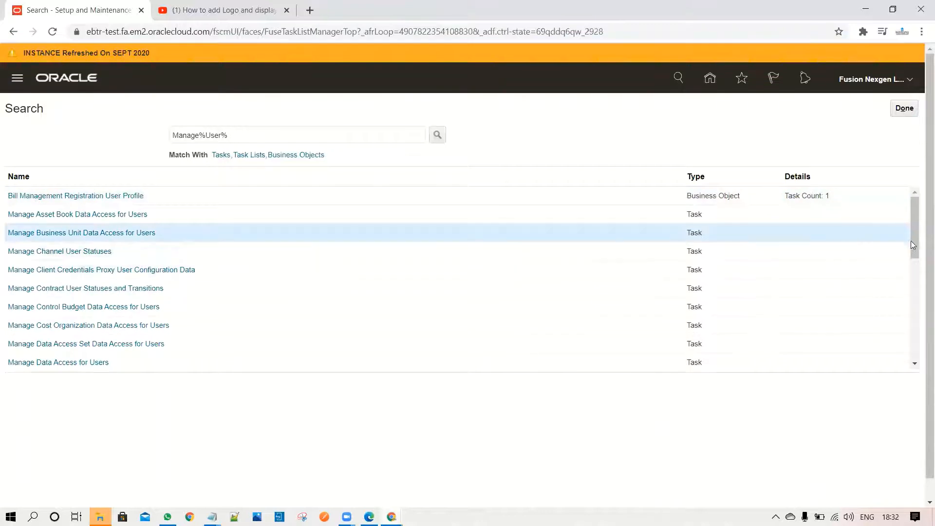
pyautogui.moveTo(915, 241); pyautogui.dragTo(923, 401)
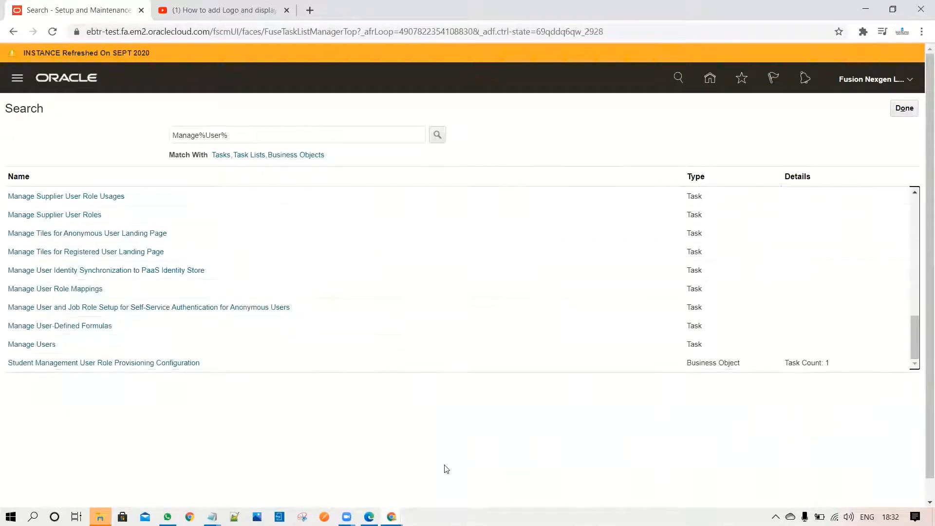
pyautogui.click(45, 345)
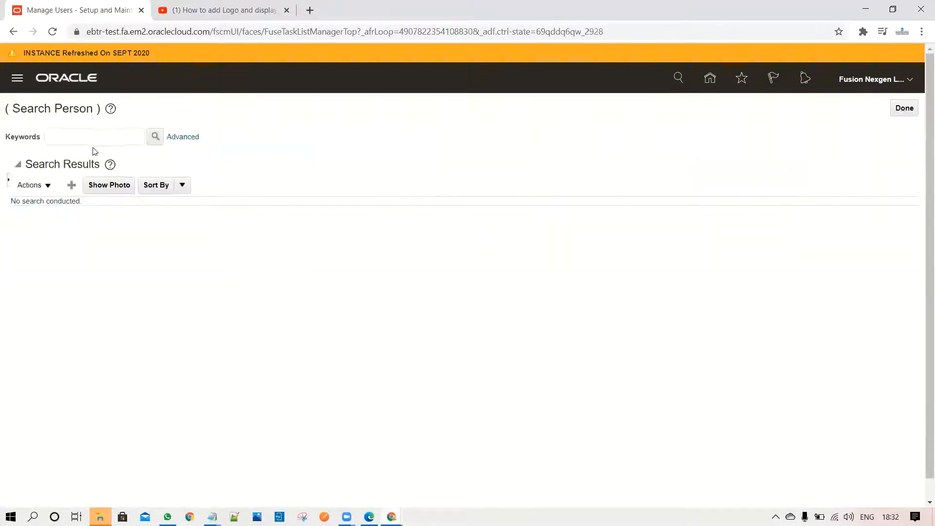
# Start creating a new user with the last name TEST01 and fill in the user's e-mail
pyautogui.click(72, 185)
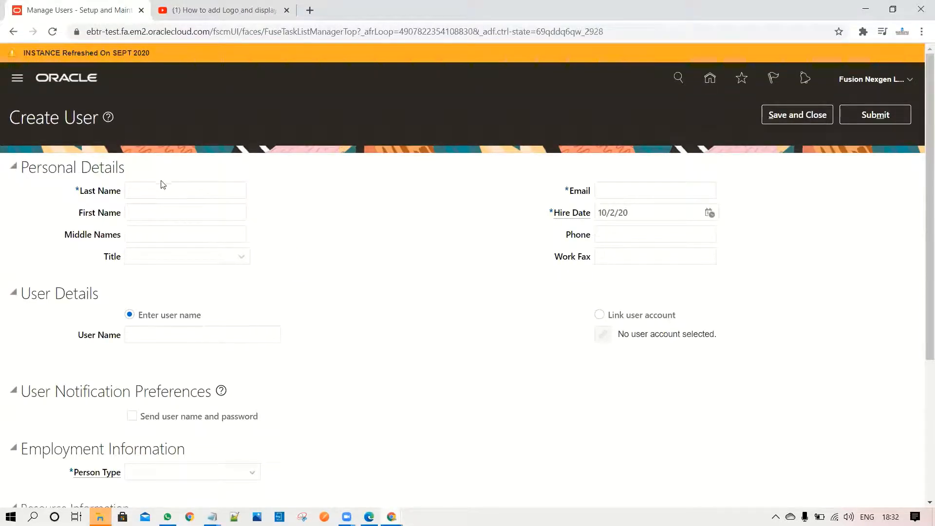
pyautogui.click(164, 192)
pyautogui.write('TEST01')
pyautogui.click(623, 189)
pyautogui.write('test')
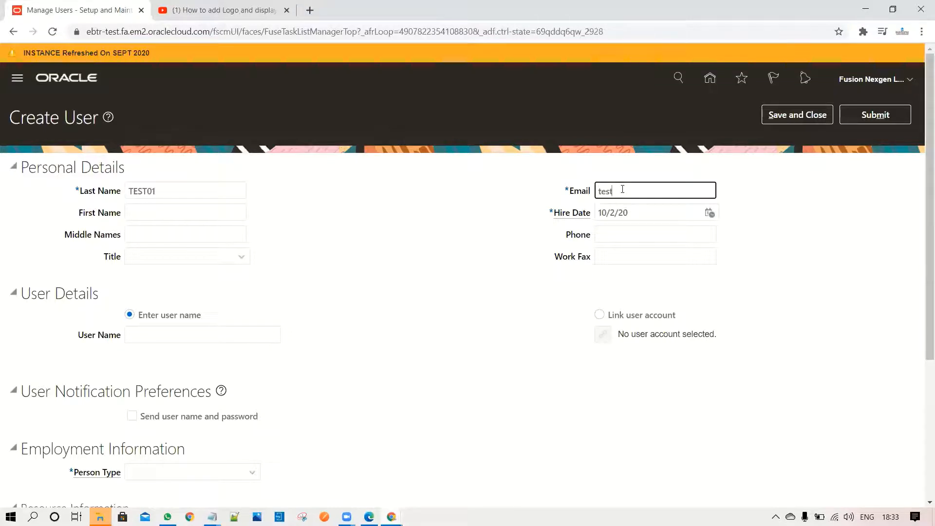
pyautogui.write('@gmail.com')
# Enter Test01 as the new user's user name and set the person type to Employee
pyautogui.scroll(-1, 921, 273)
pyautogui.scroll(-2, 921, 276)
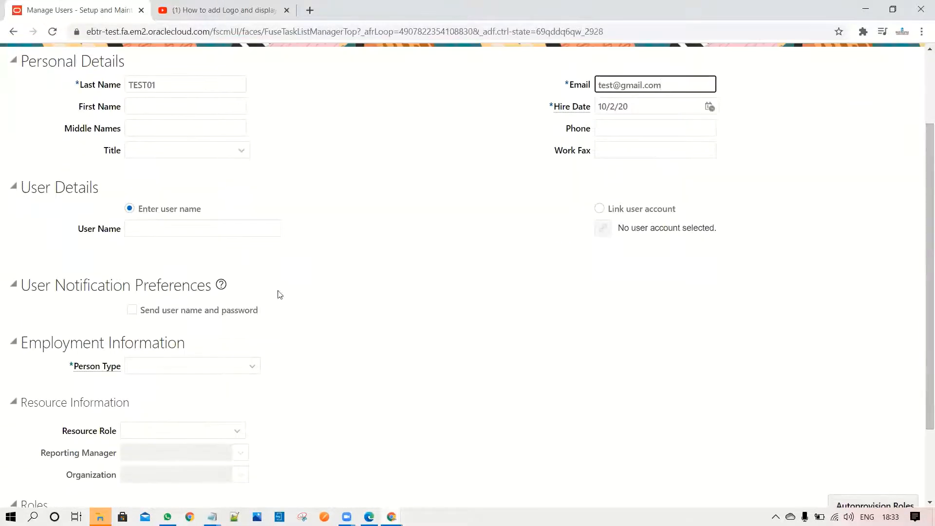
pyautogui.click(230, 234)
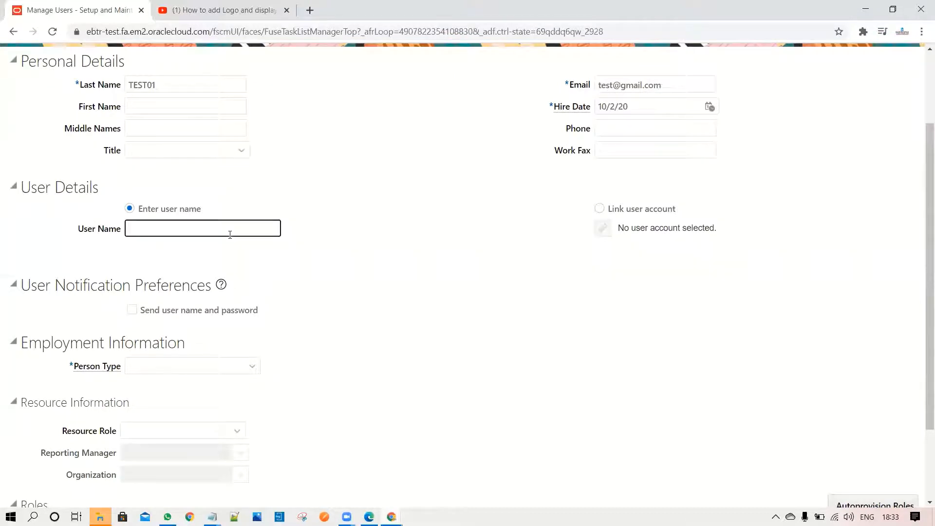
pyautogui.write('Test01')
pyautogui.click(202, 329)
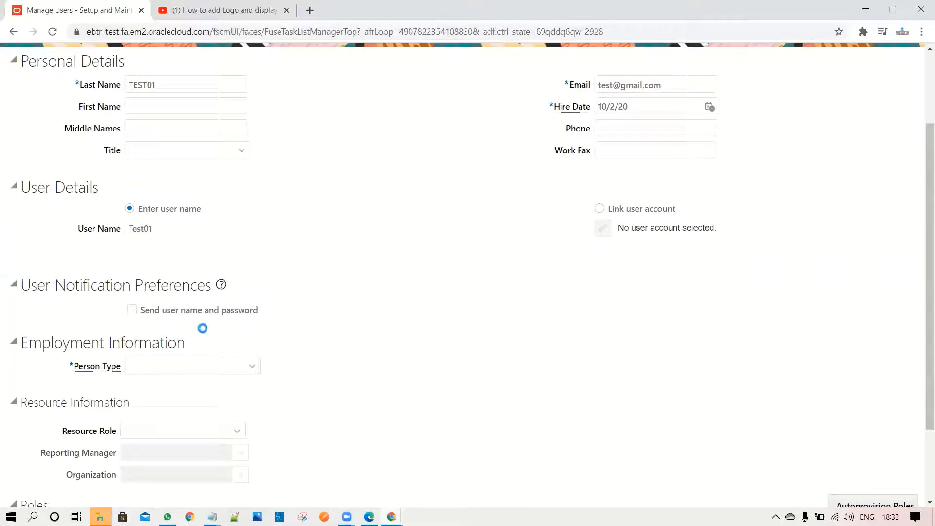
pyautogui.click(205, 366)
pyautogui.click(190, 415)
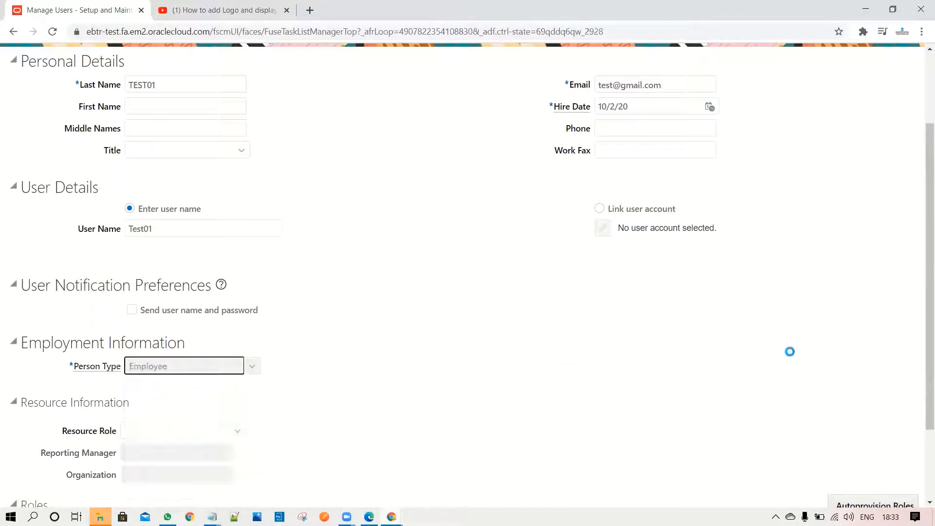
# Set the new user's Legal Employer to AQUA LEGAL by searching for Aq
pyautogui.scroll(-4, 921, 341)
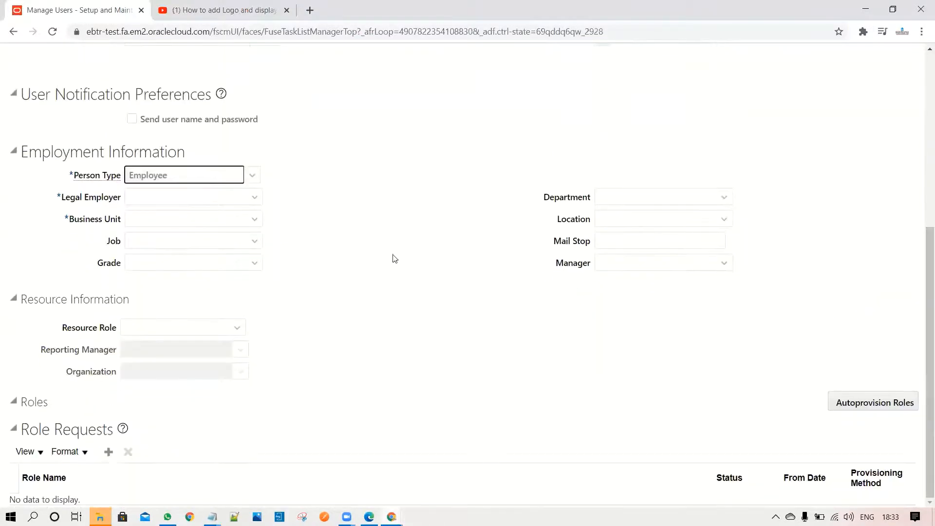
pyautogui.click(254, 197)
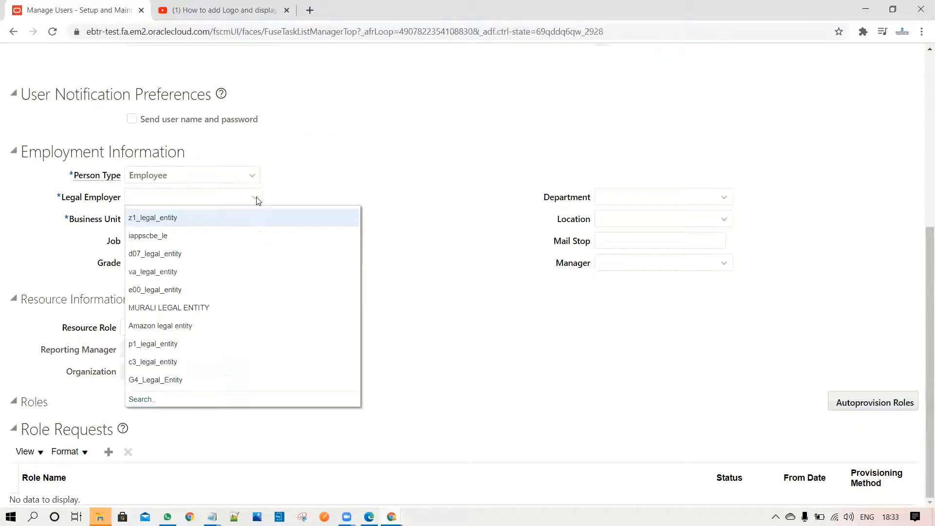
pyautogui.click(146, 400)
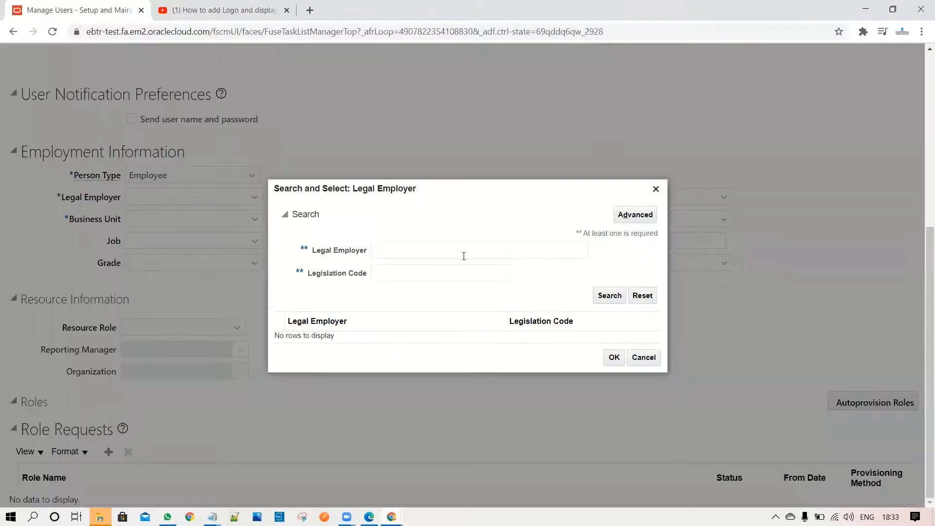
pyautogui.click(464, 256)
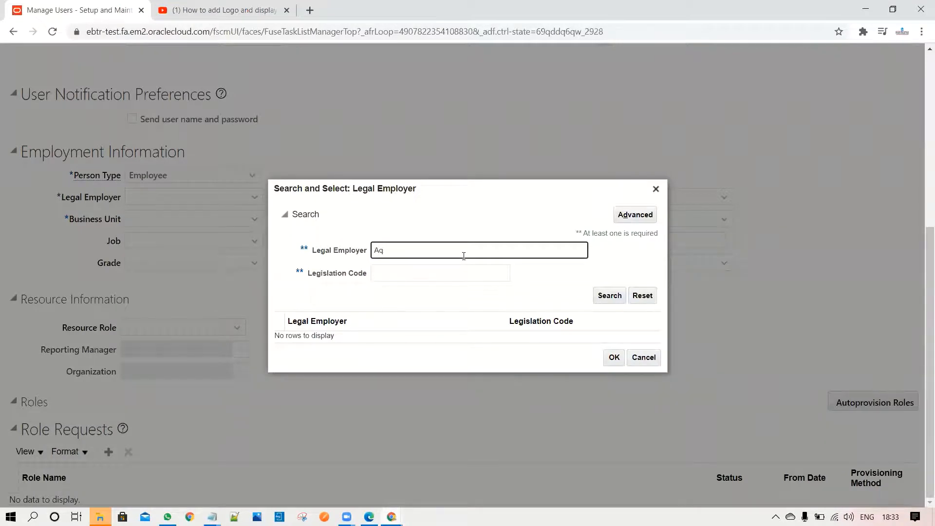
pyautogui.press('Return')
pyautogui.click(371, 335)
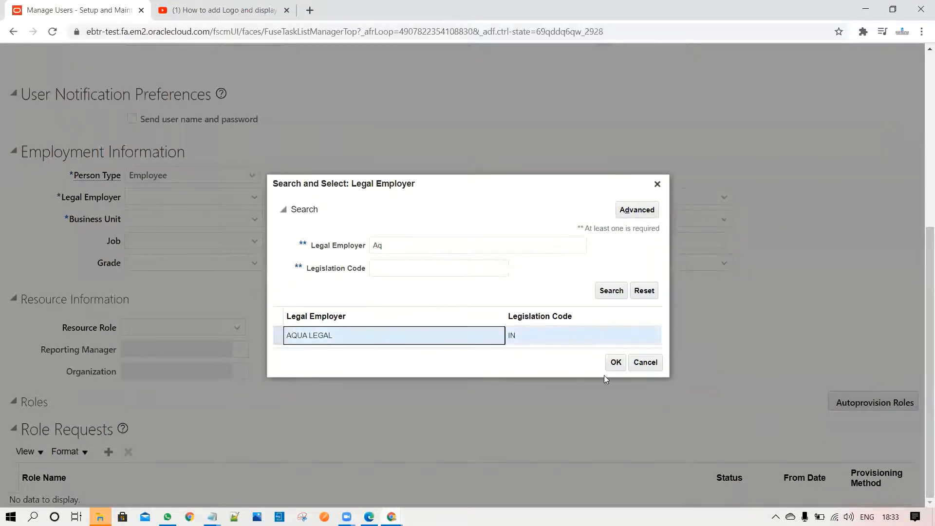
pyautogui.click(615, 363)
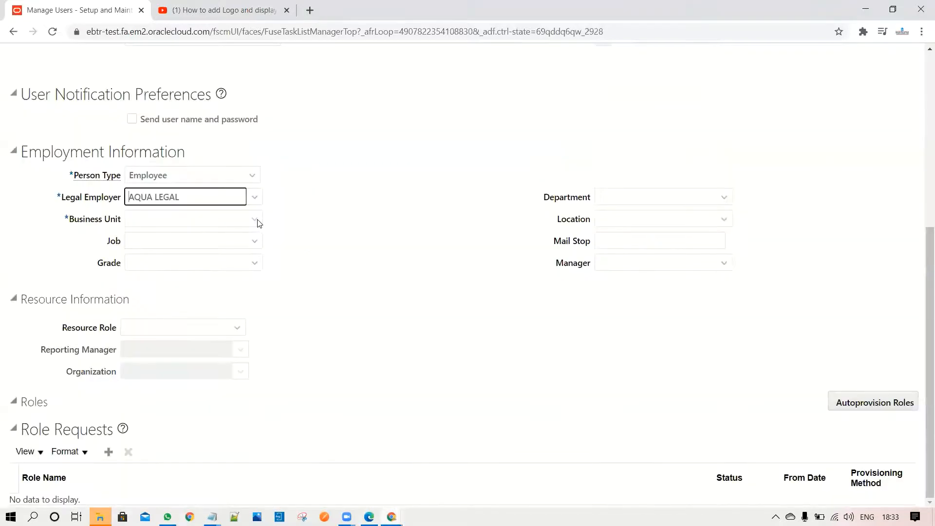
# Set the new user's Business Unit to AQUA PUNE BU by searching for Aq, and save and close the user
pyautogui.click(256, 219)
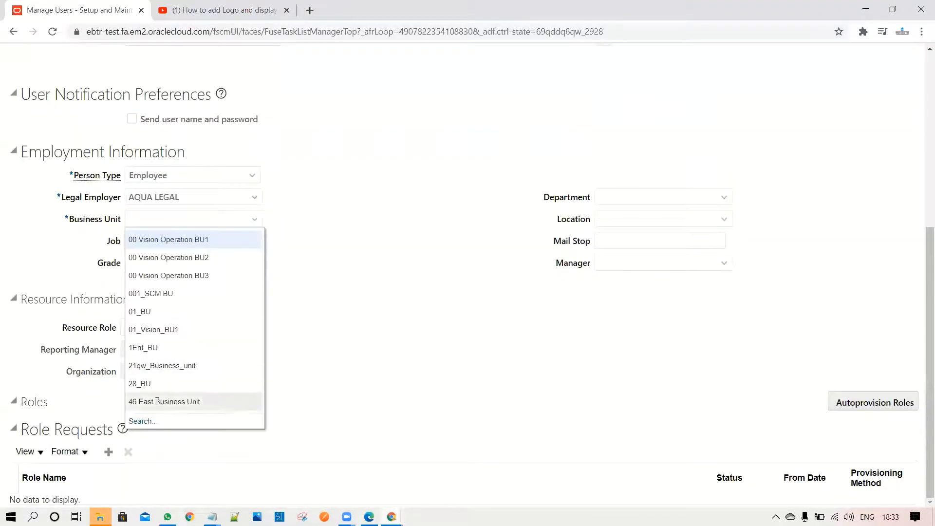
pyautogui.click(142, 422)
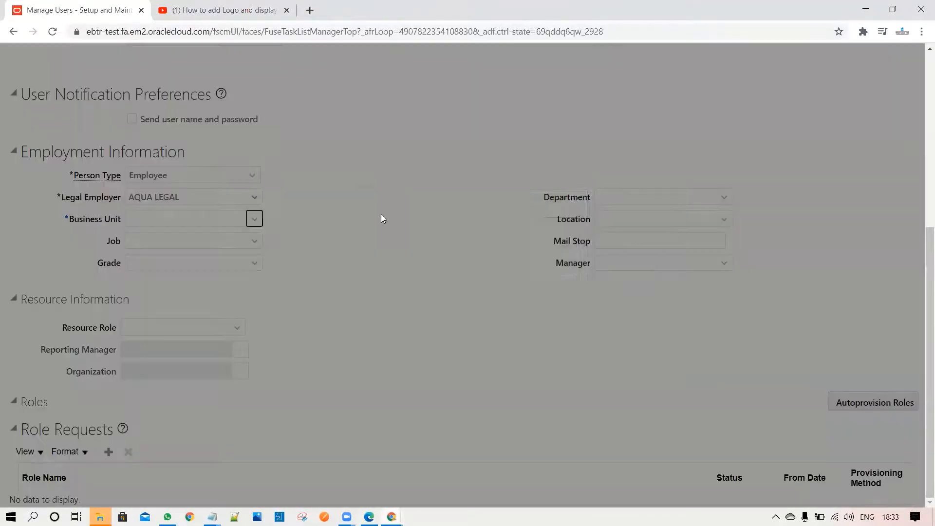
pyautogui.write('Aq')
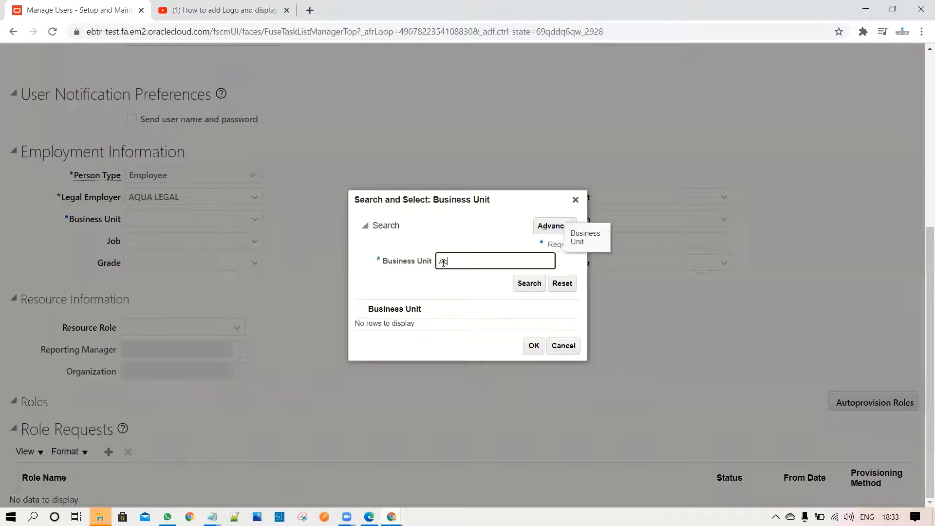
pyautogui.press('Return')
pyautogui.click(428, 319)
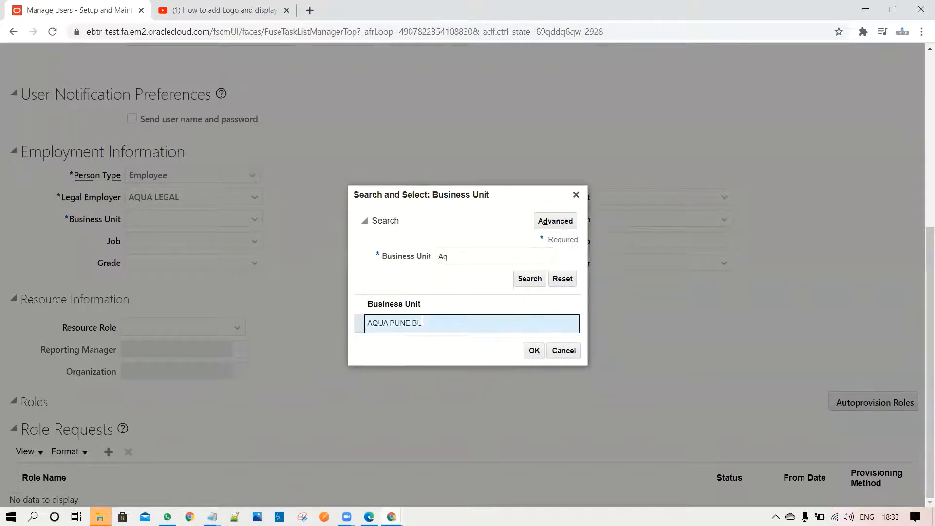
pyautogui.click(534, 351)
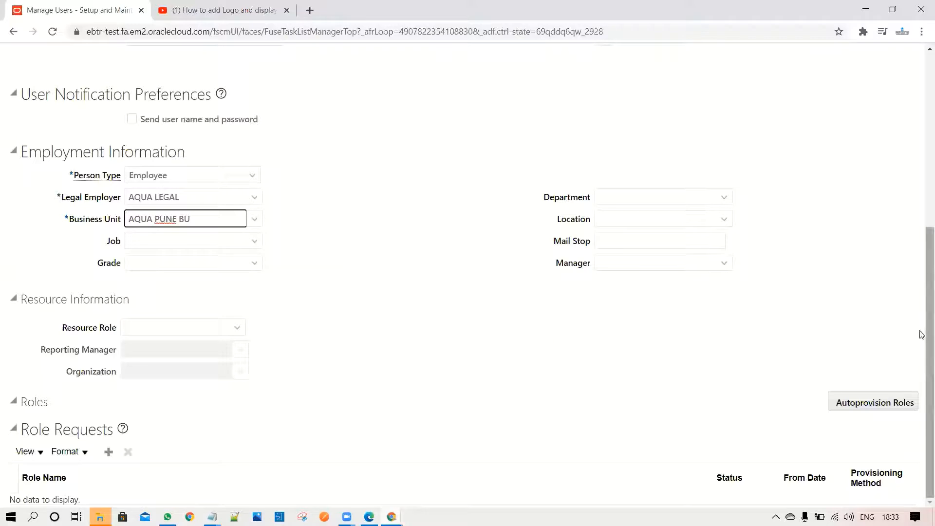
pyautogui.moveTo(921, 336); pyautogui.dragTo(921, 155)
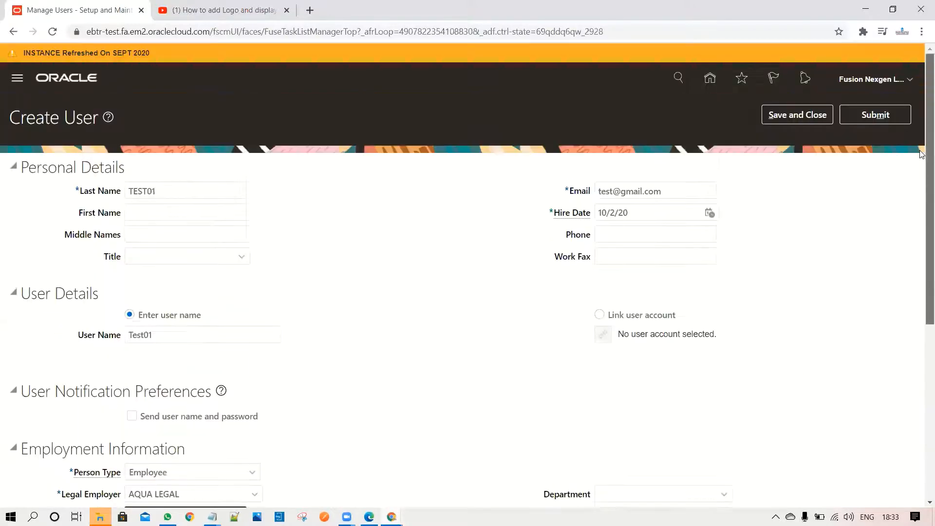
pyautogui.click(803, 115)
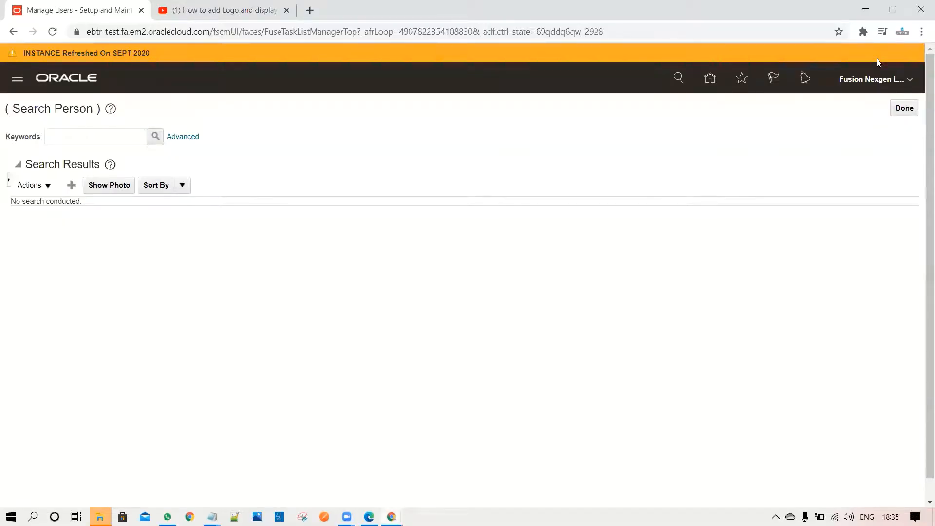
# Open the User Accounts page of the Security Console
pyautogui.click(16, 81)
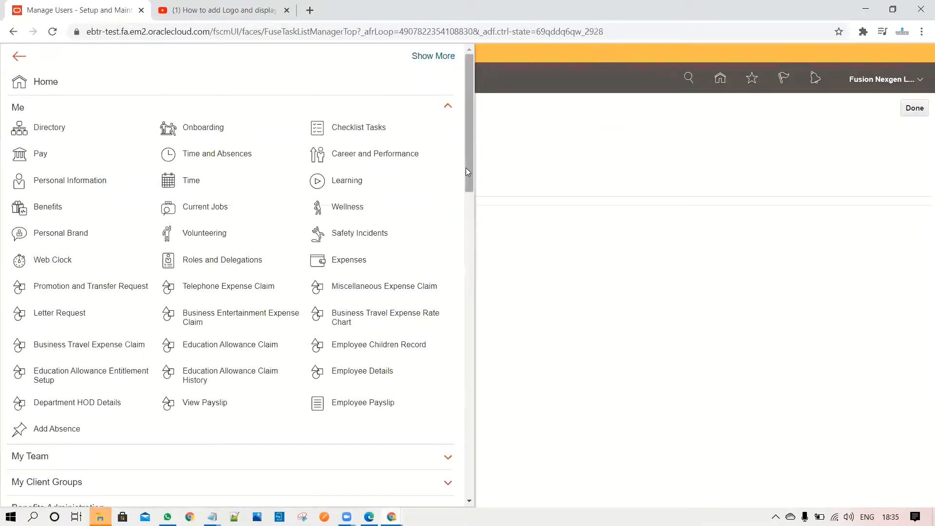
pyautogui.moveTo(466, 168); pyautogui.dragTo(466, 448)
pyautogui.scroll(-1, 466, 447)
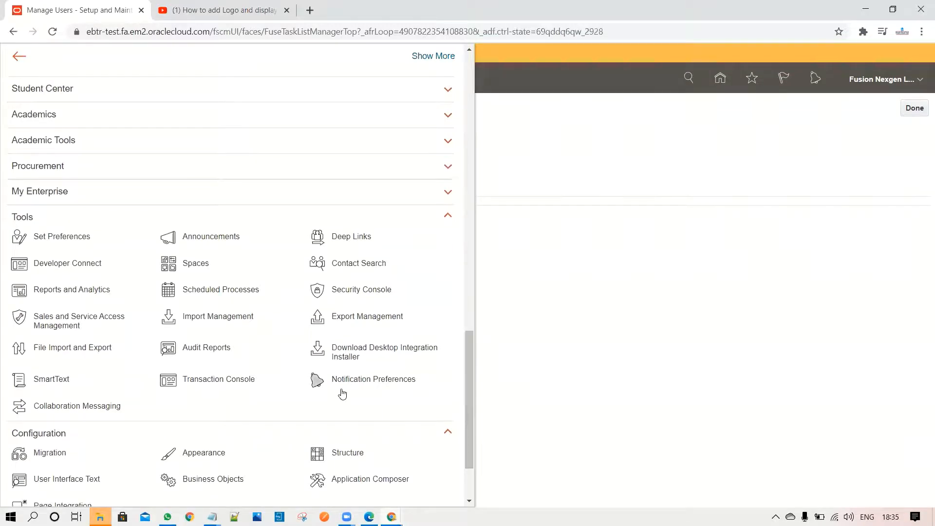
pyautogui.click(357, 292)
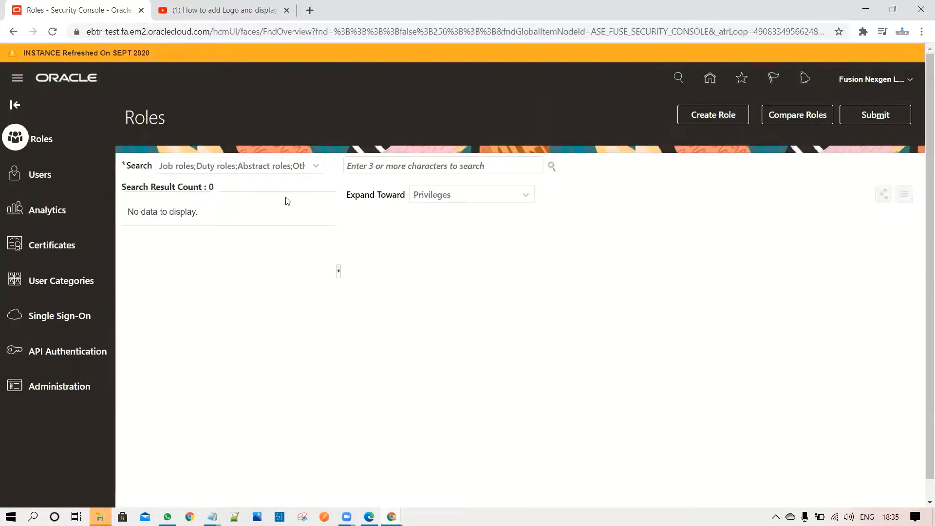
pyautogui.click(46, 175)
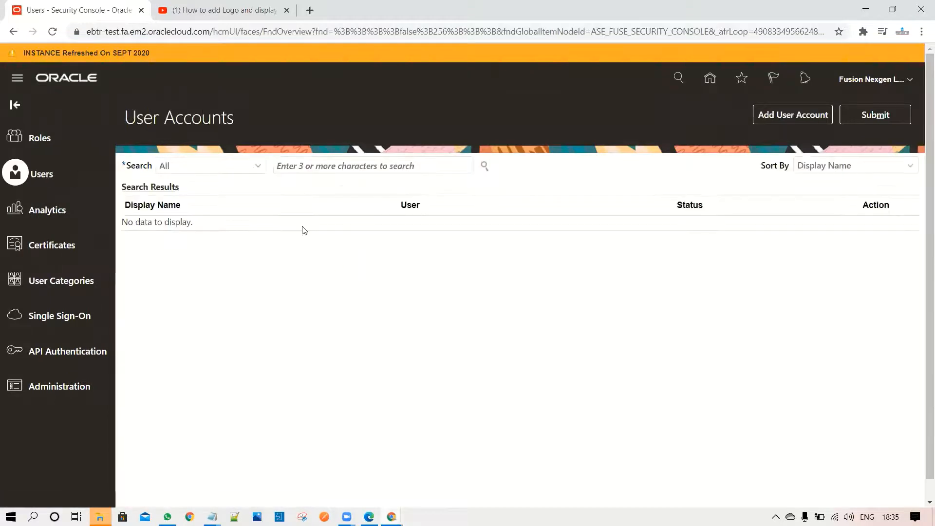
# Search the user accounts for Test0 and open the TEST01 account's details
pyautogui.click(319, 168)
pyautogui.write('Test0')
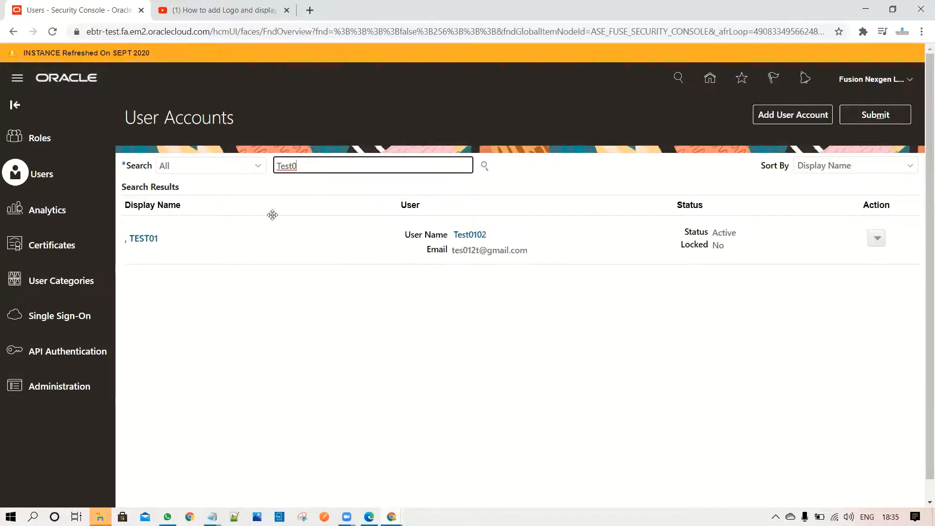
pyautogui.click(134, 243)
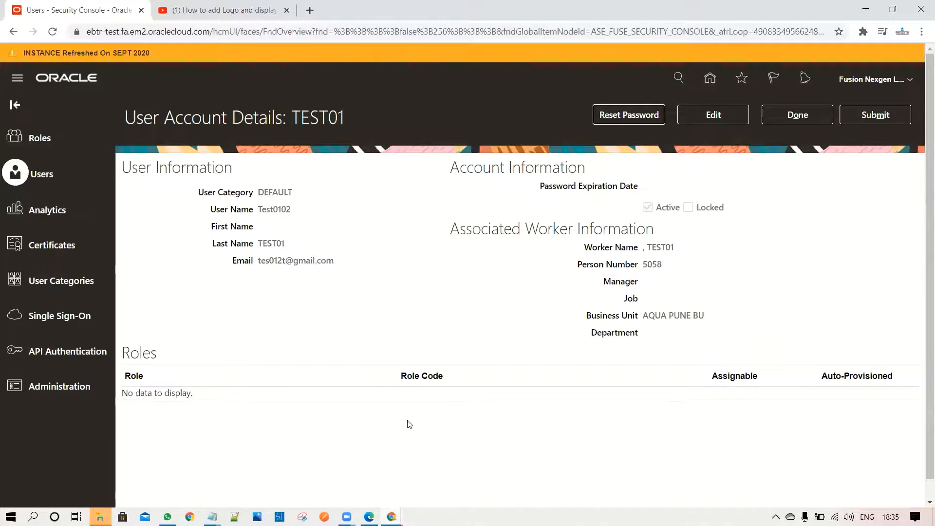
# Edit the TEST01 user account and add its auto-provisioned roles
pyautogui.click(713, 113)
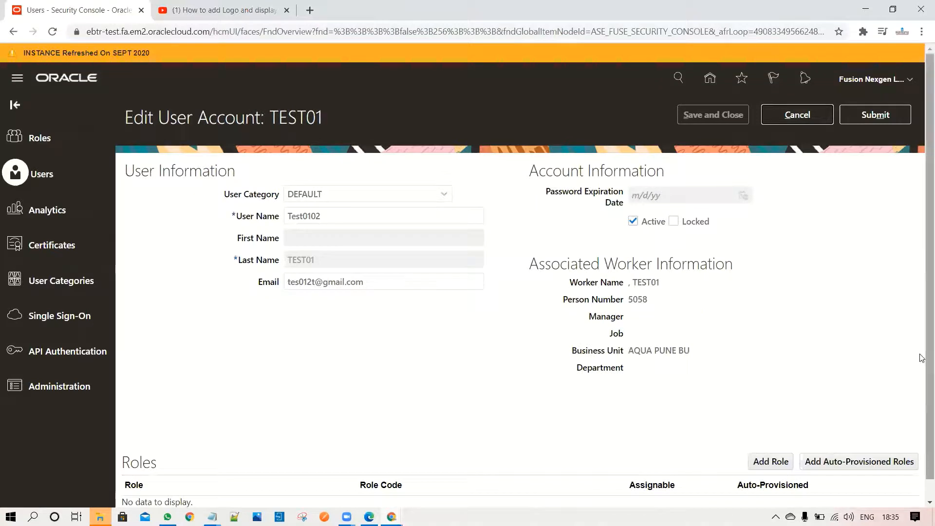
pyautogui.scroll(-1, 922, 292)
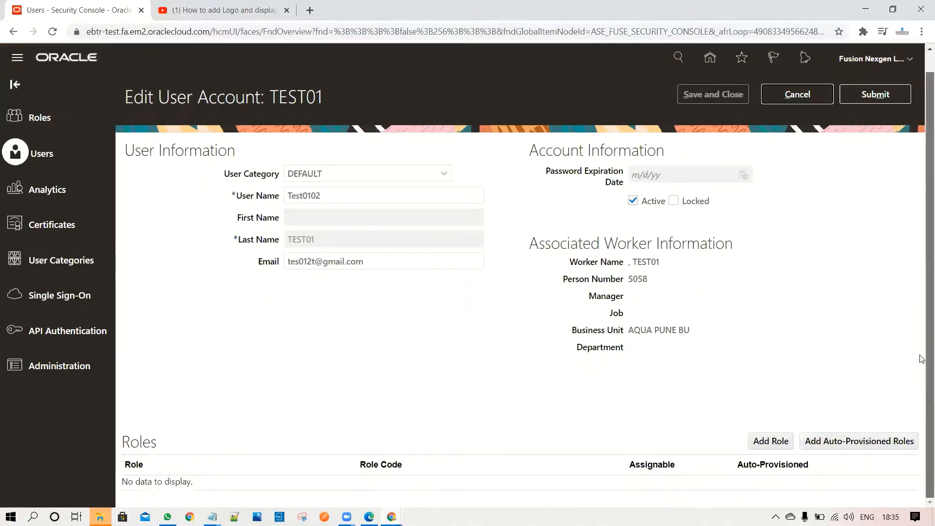
pyautogui.click(862, 441)
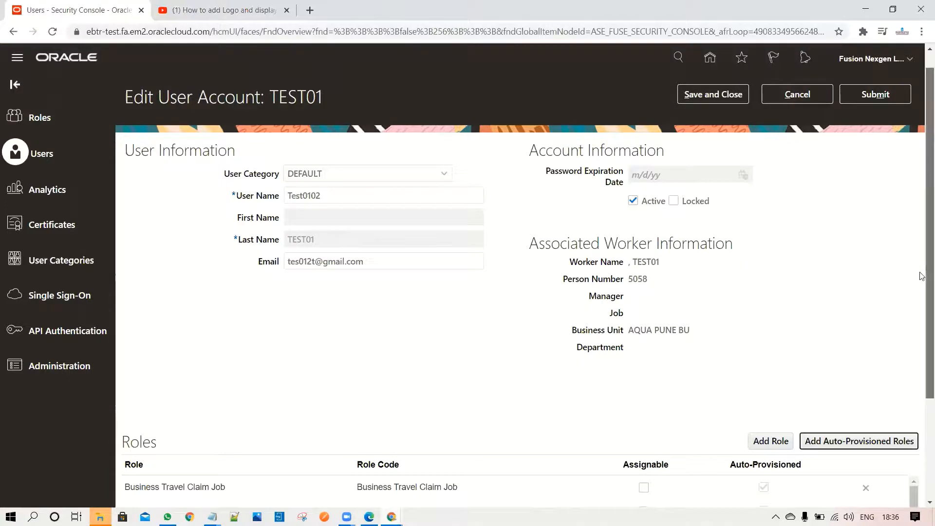
# Look through the roles list of the TEST01 account to check which roles were auto-provisioned
pyautogui.scroll(-2, 922, 373)
pyautogui.scroll(-1, 922, 373)
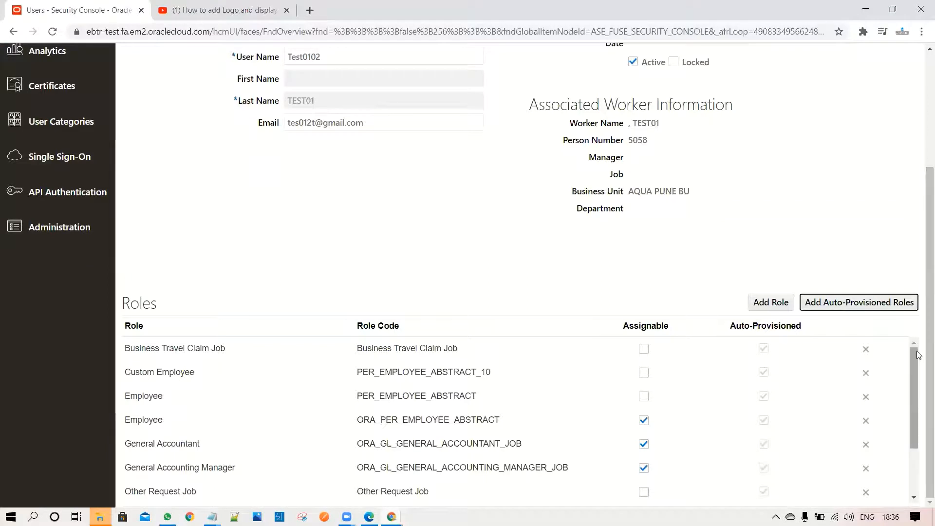
pyautogui.scroll(-3, 916, 434)
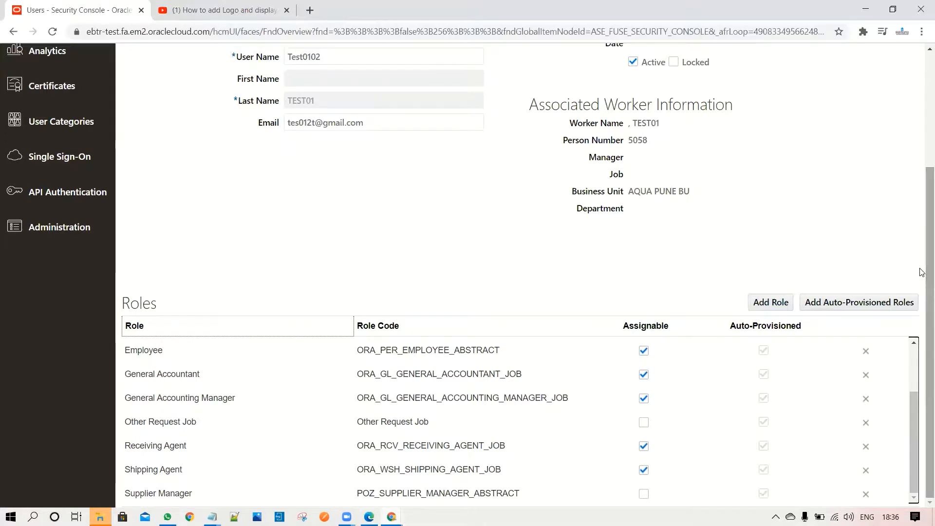
pyautogui.rightClick(922, 353)
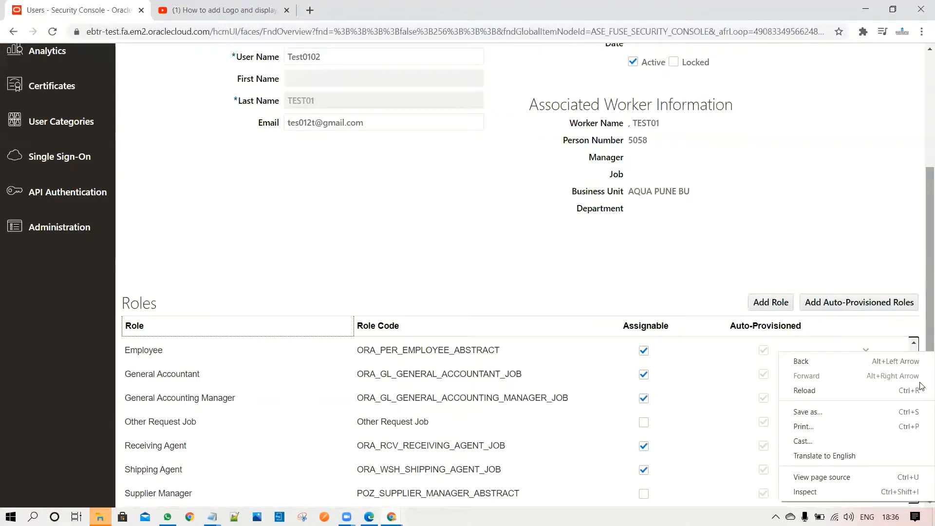
pyautogui.rightClick(922, 301)
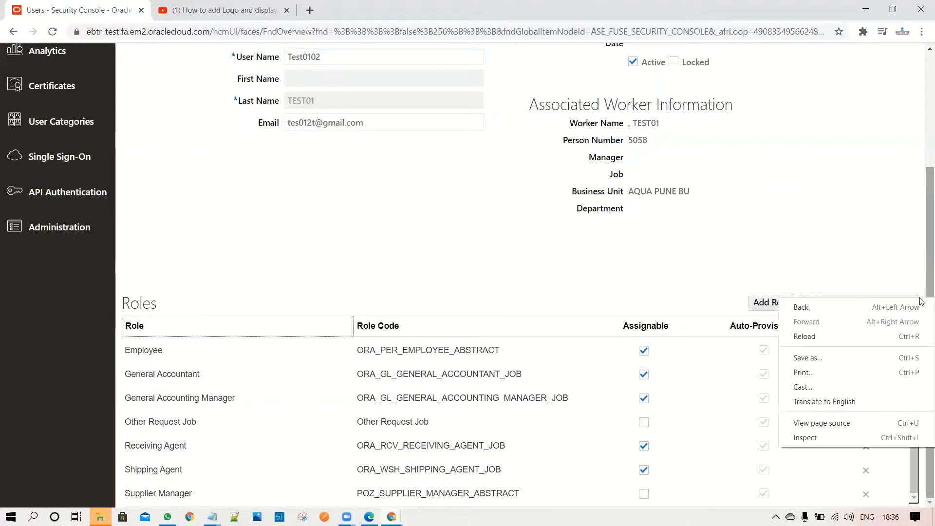
pyautogui.click(922, 242)
pyautogui.rightClick(922, 189)
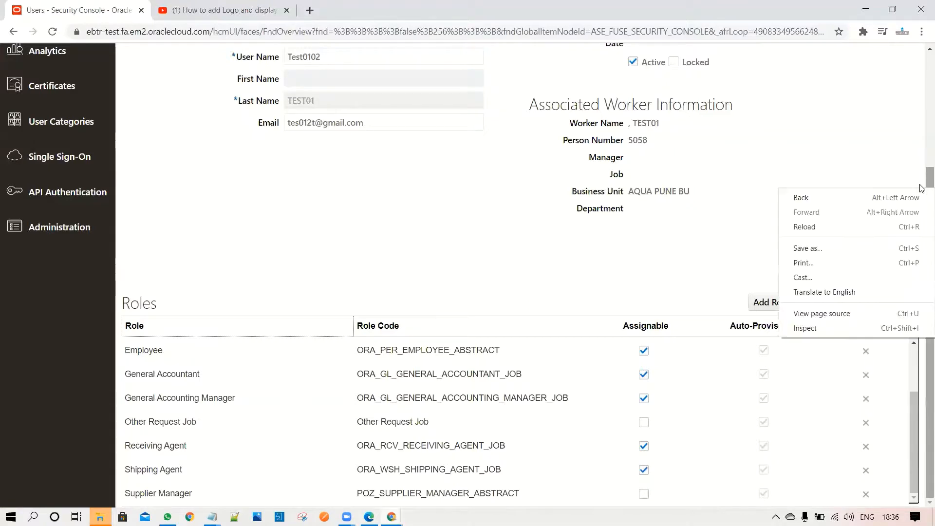
pyautogui.click(922, 188)
# Save and close the edited TEST01 account, and finish viewing its account details
pyautogui.scroll(3, 922, 185)
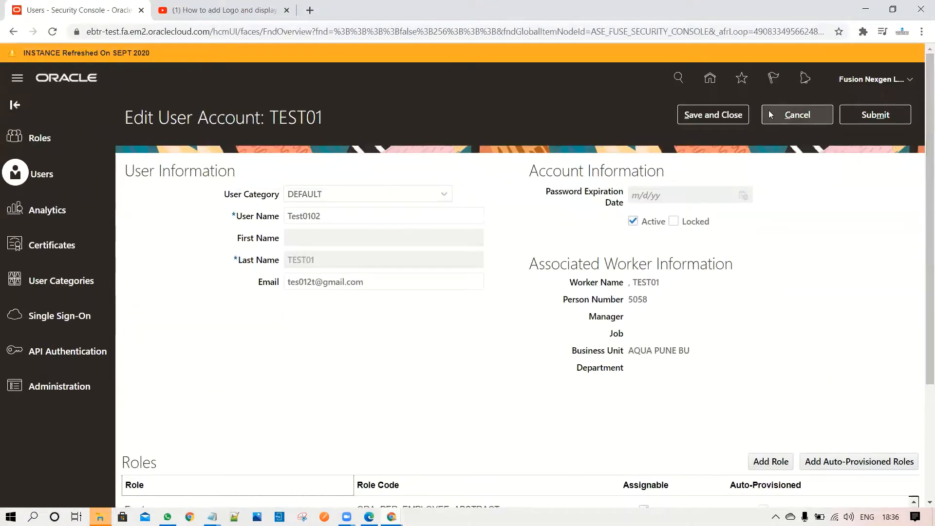
pyautogui.click(727, 116)
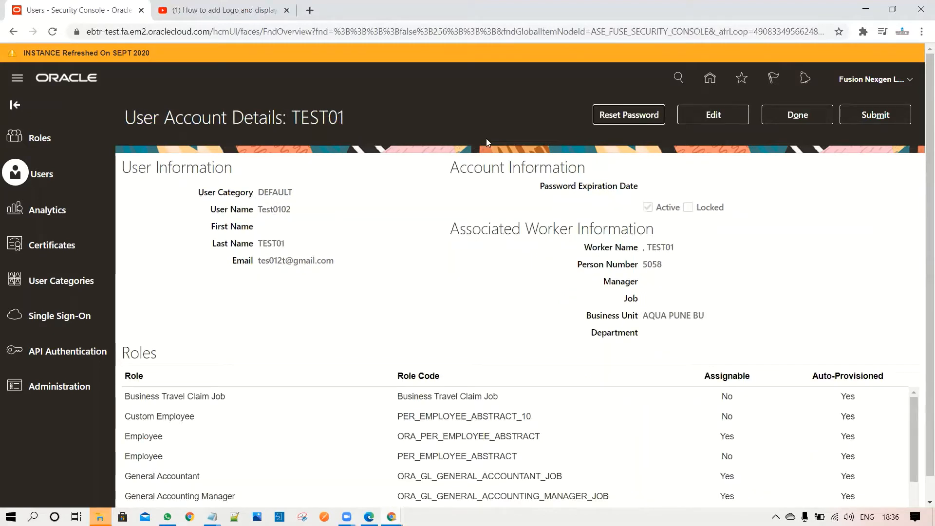
pyautogui.click(797, 118)
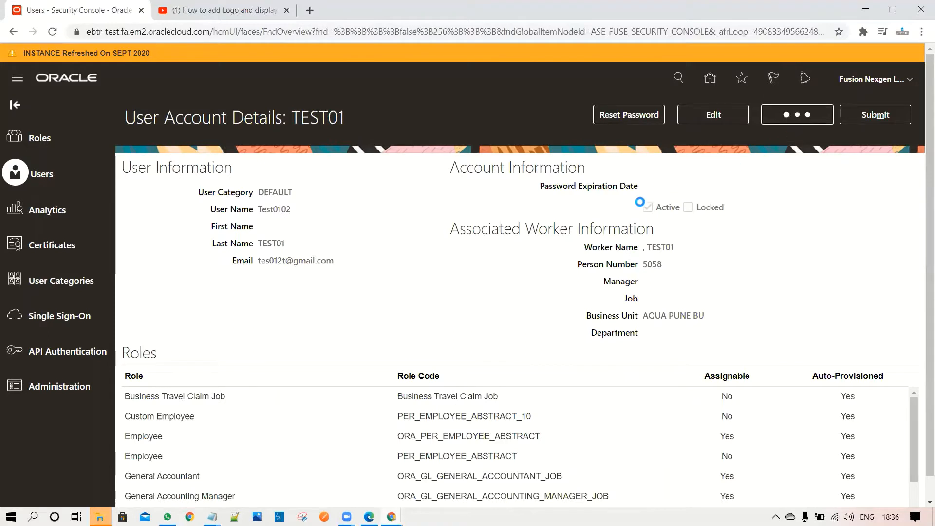